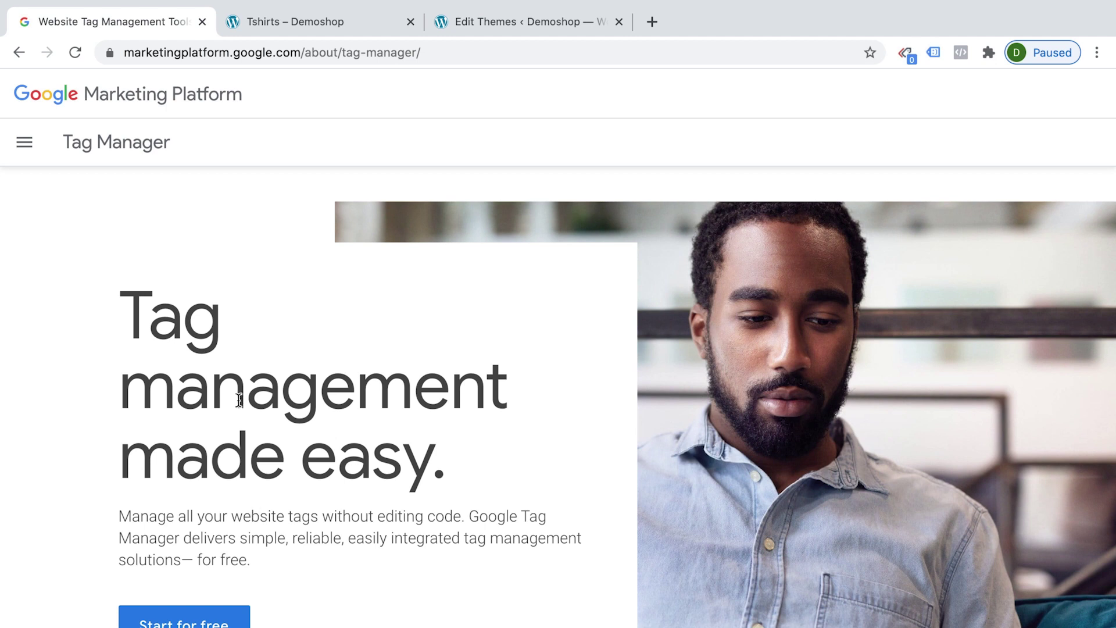
Go to the Tag Manager site and sign in with the saved Google account
{"action": "left_click", "coordinate": [250, 51]}
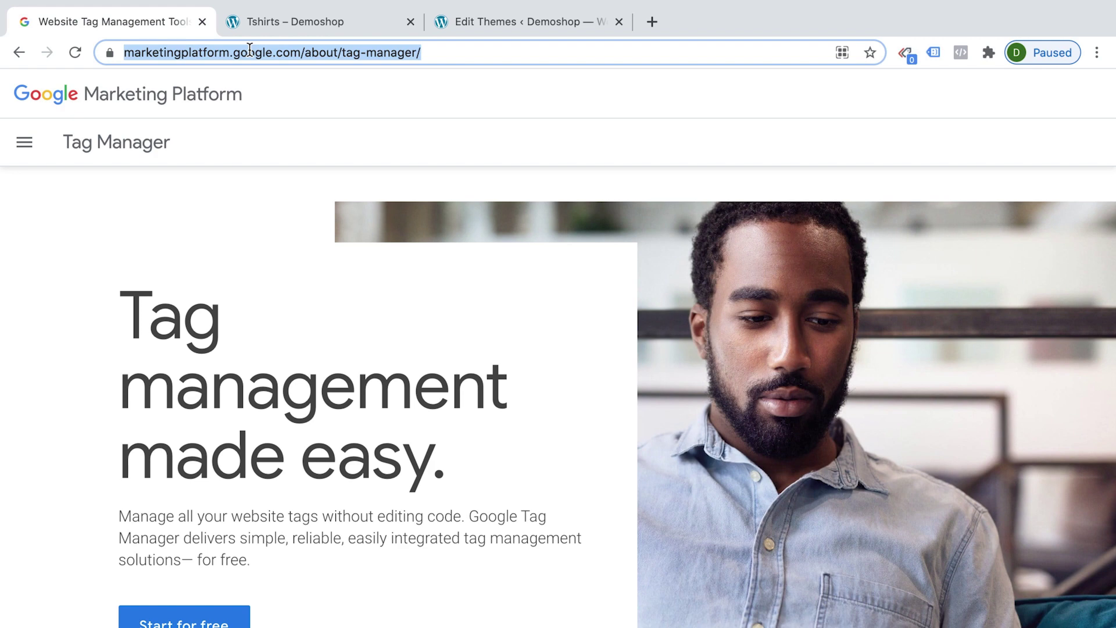
{"action": "type", "text": "tagmanager.google.com/#/home"}
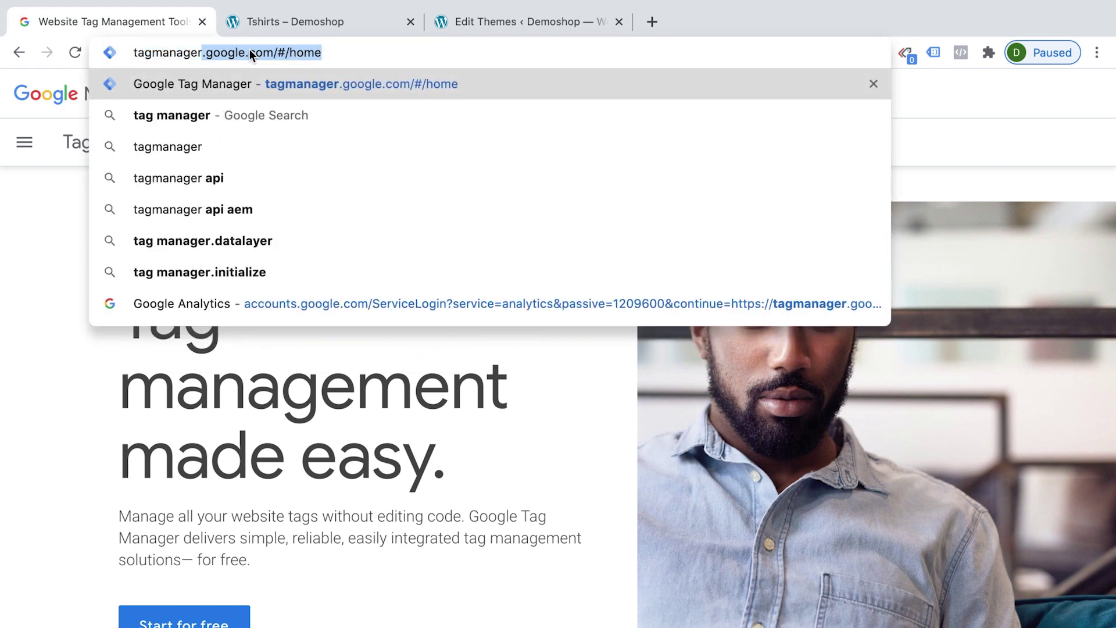
{"action": "key", "text": "Right"}
{"action": "key", "text": "Return"}
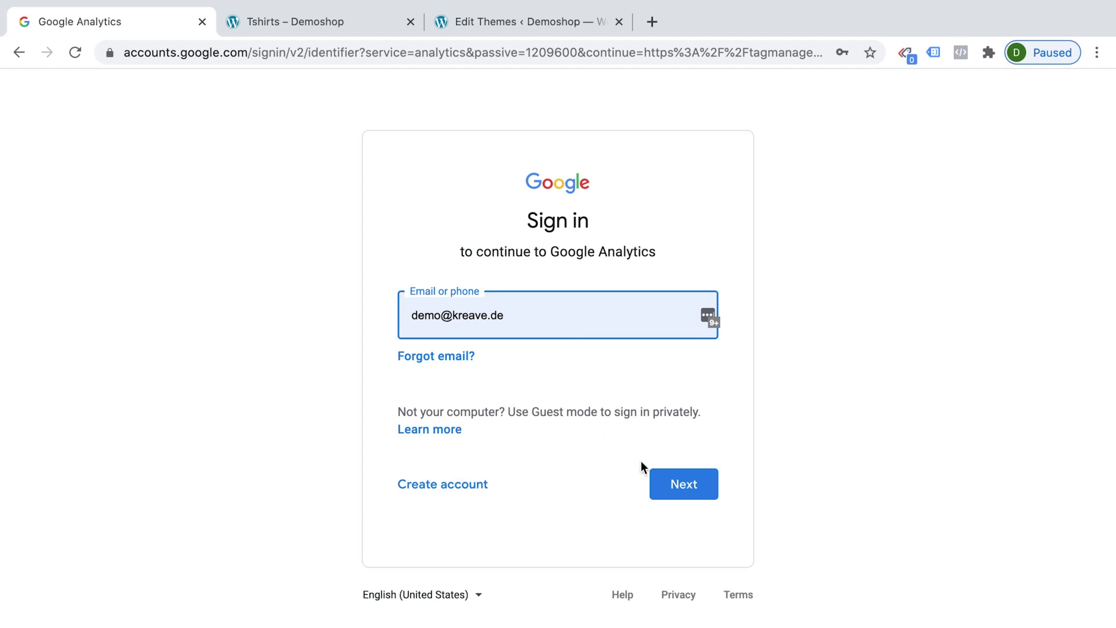
{"action": "left_click", "coordinate": [667, 486]}
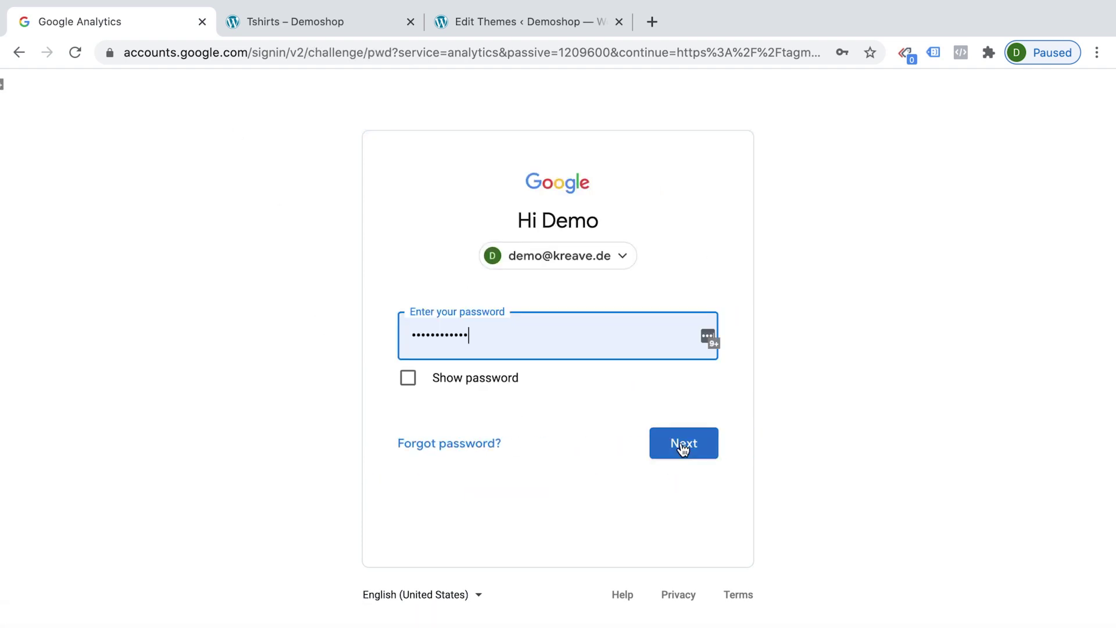
{"action": "left_click", "coordinate": [681, 445]}
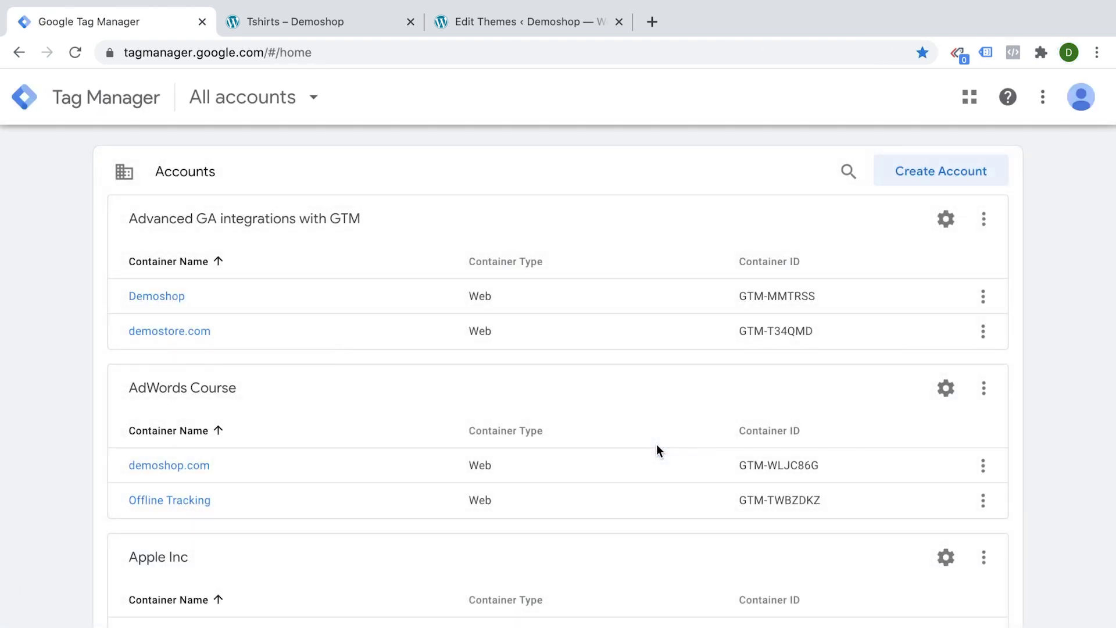
Start a new account with Create Account and move to the Account Name field
{"action": "left_click", "coordinate": [922, 179]}
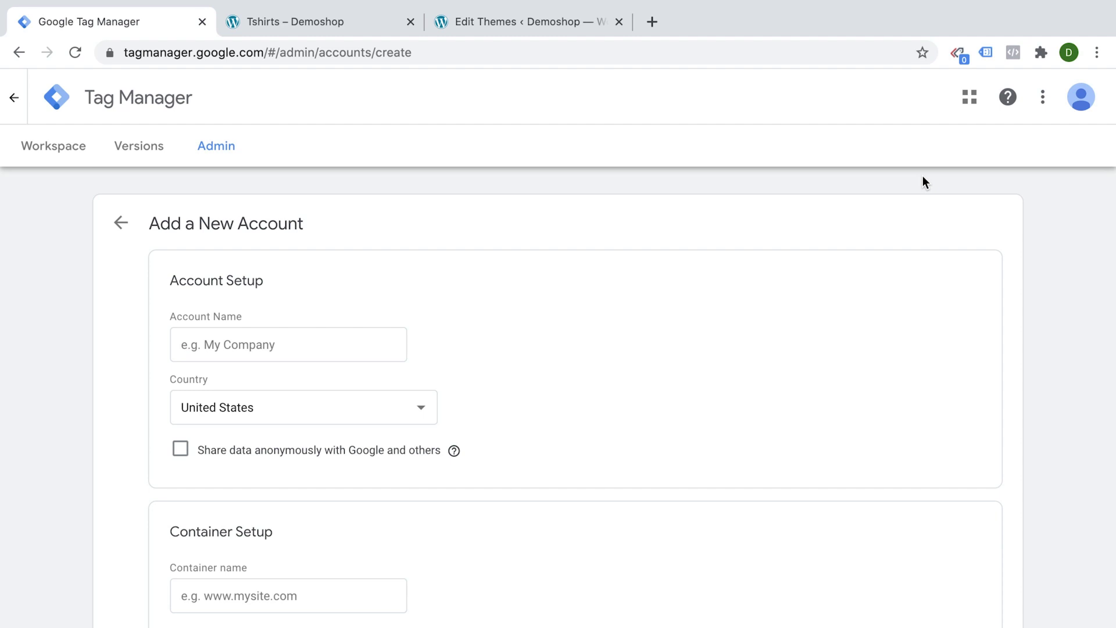
{"action": "scroll", "coordinate": [923, 176], "scroll_direction": "down", "scroll_amount": 3}
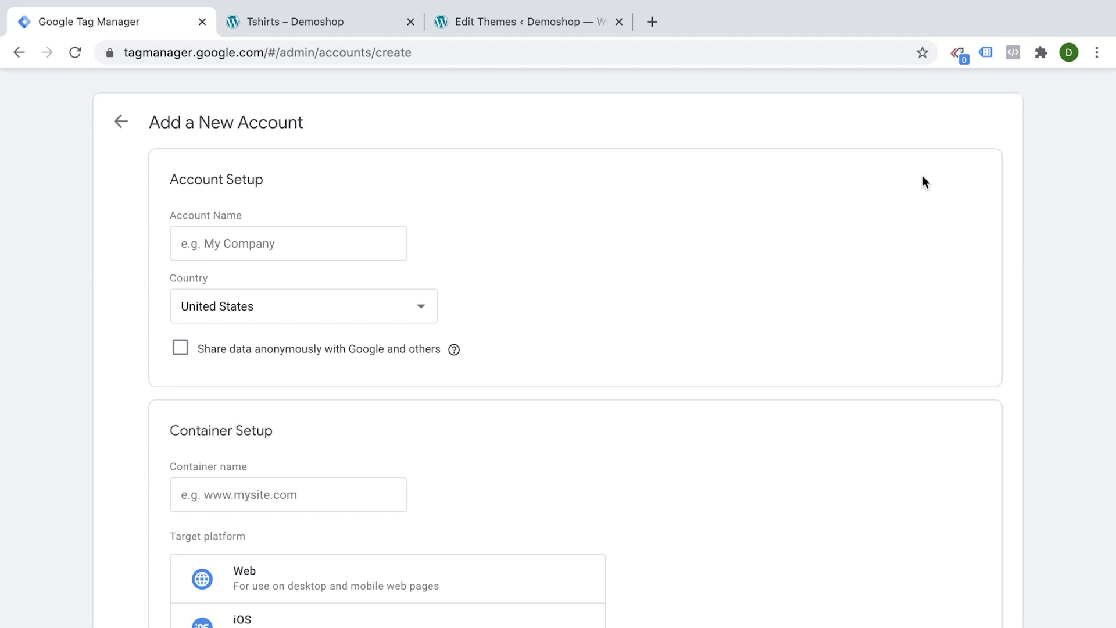
{"action": "left_click", "coordinate": [337, 249]}
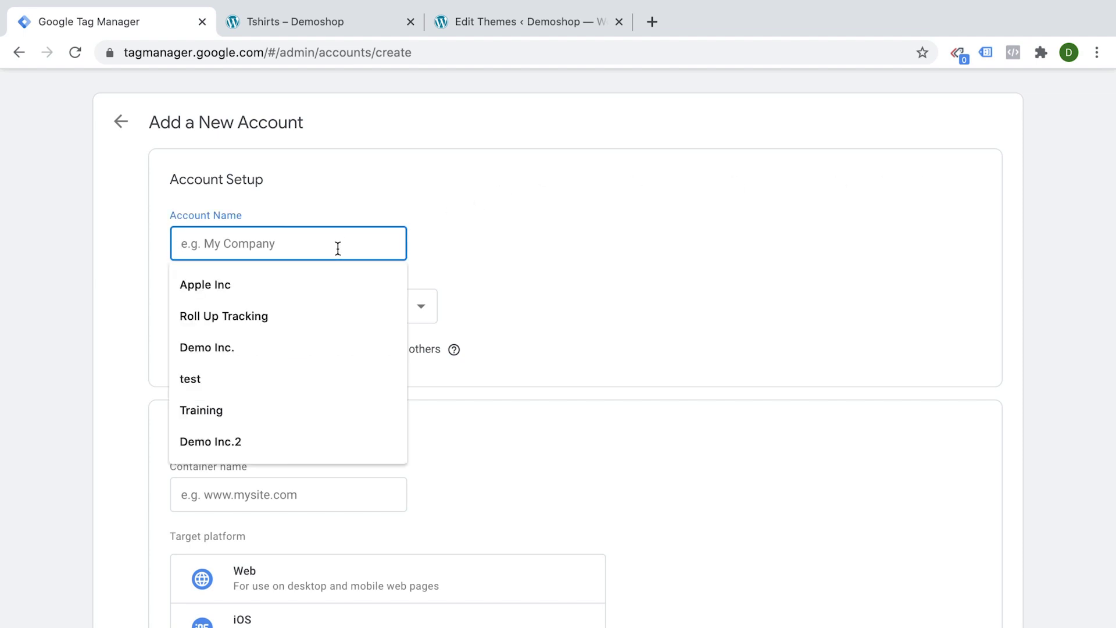
Enter 'Demo Inc' as the account name and tick 'Share data anonymously with Google and others'
{"action": "type", "text": "Dem"}
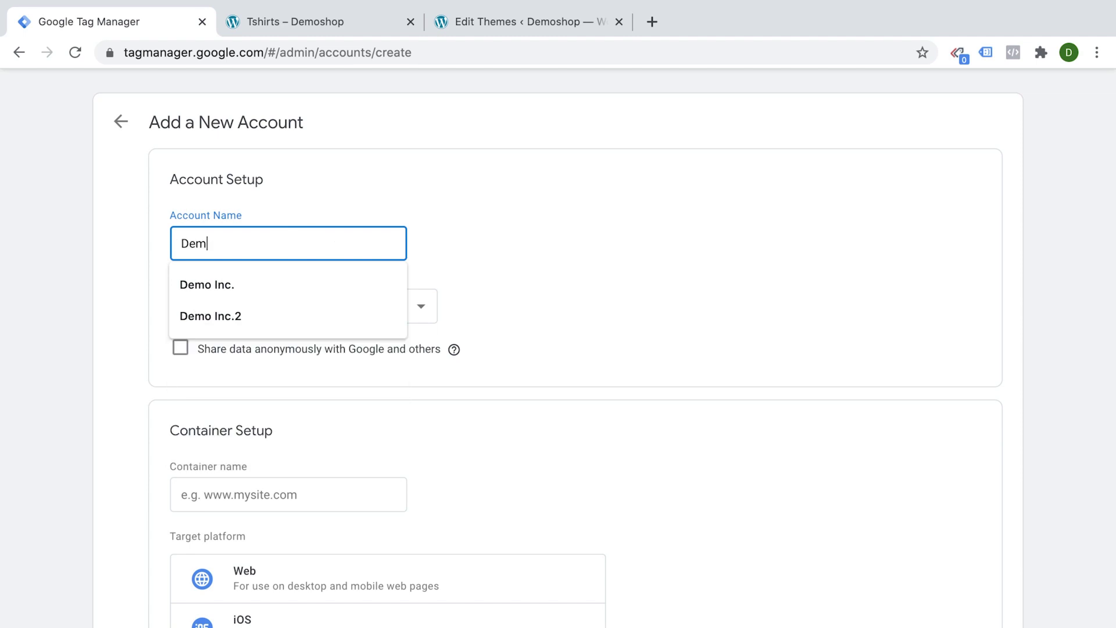
{"action": "type", "text": "o Inc"}
{"action": "left_click", "coordinate": [665, 278]}
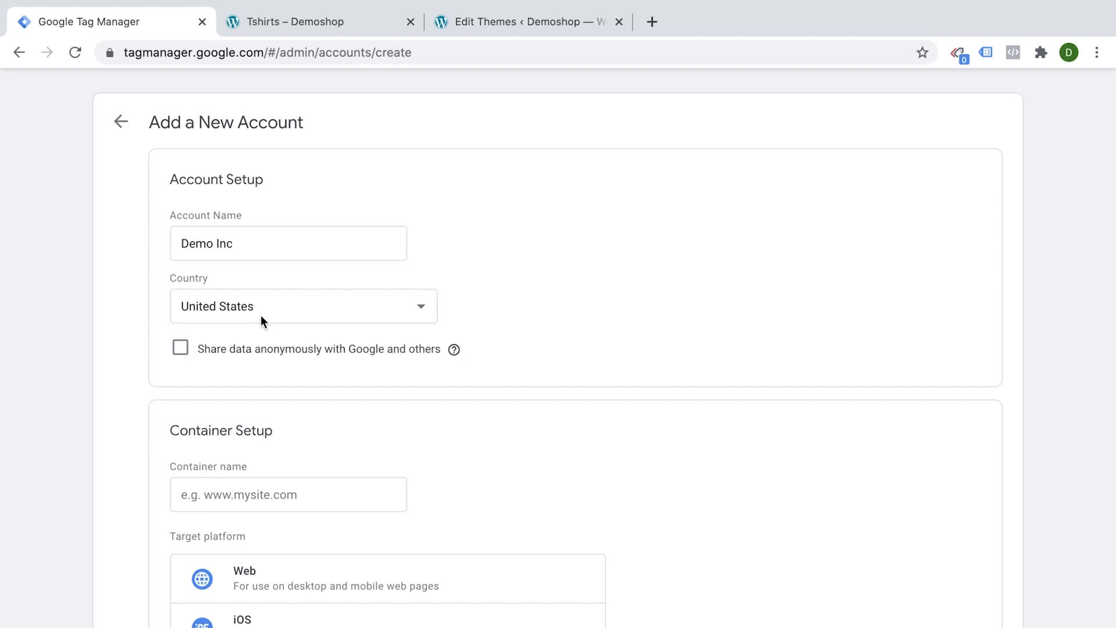
{"action": "left_click", "coordinate": [179, 350]}
{"action": "scroll", "coordinate": [86, 383], "scroll_direction": "down", "scroll_amount": 4}
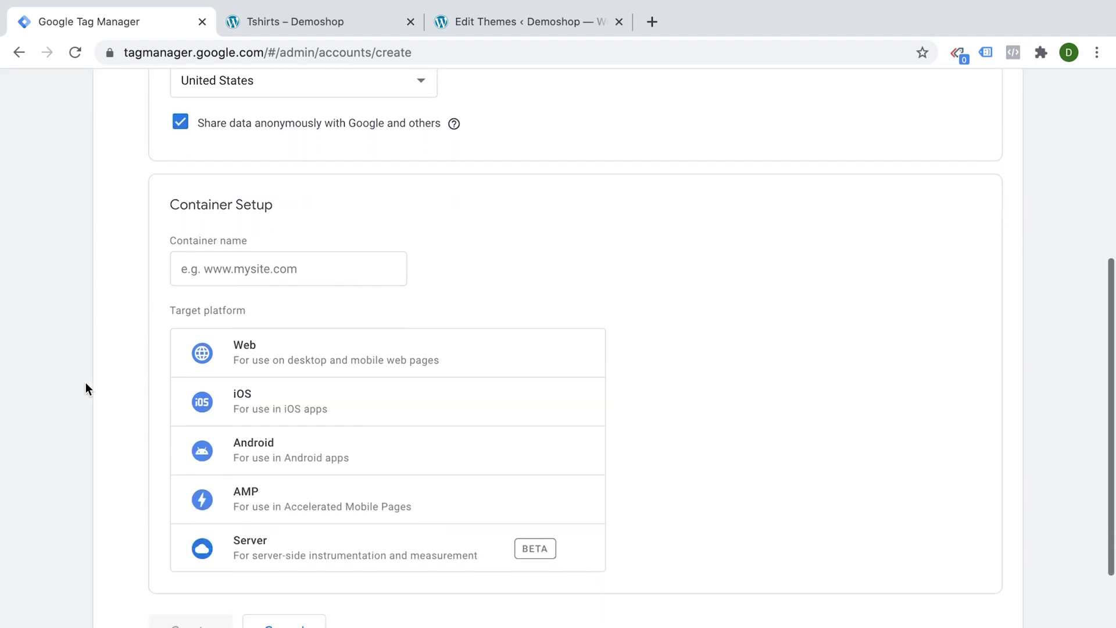
{"action": "scroll", "coordinate": [85, 388], "scroll_direction": "down", "scroll_amount": 1}
{"action": "left_click", "coordinate": [271, 218]}
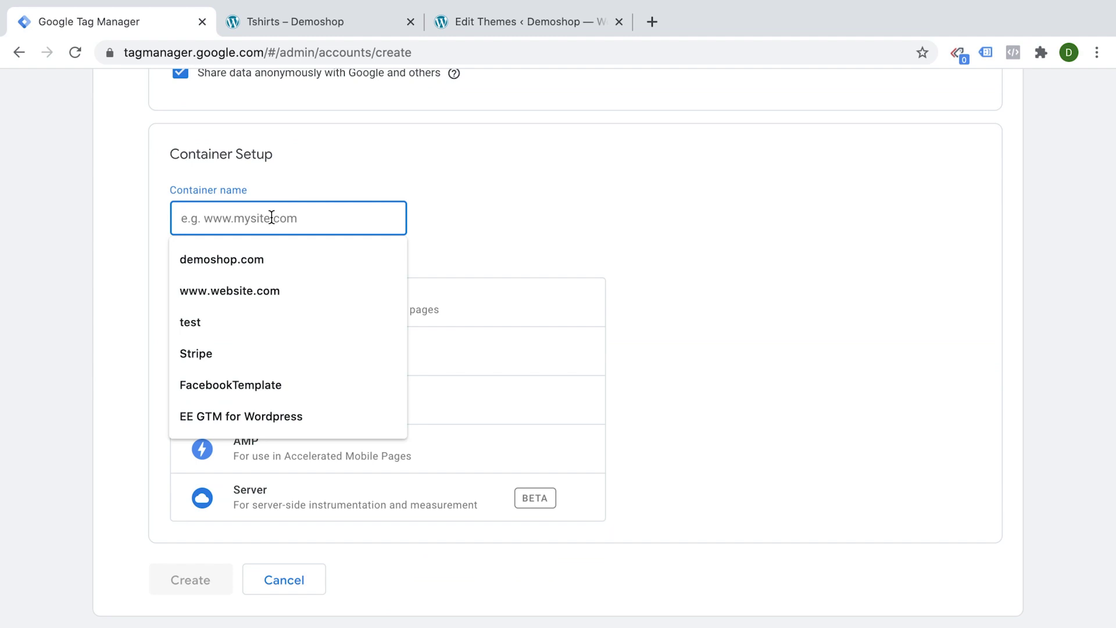
Name the container 'demoshop.com' from the autofill suggestion and choose Web as its target platform
{"action": "type", "text": "demo"}
{"action": "key", "text": "Down"}
{"action": "key", "text": "Return"}
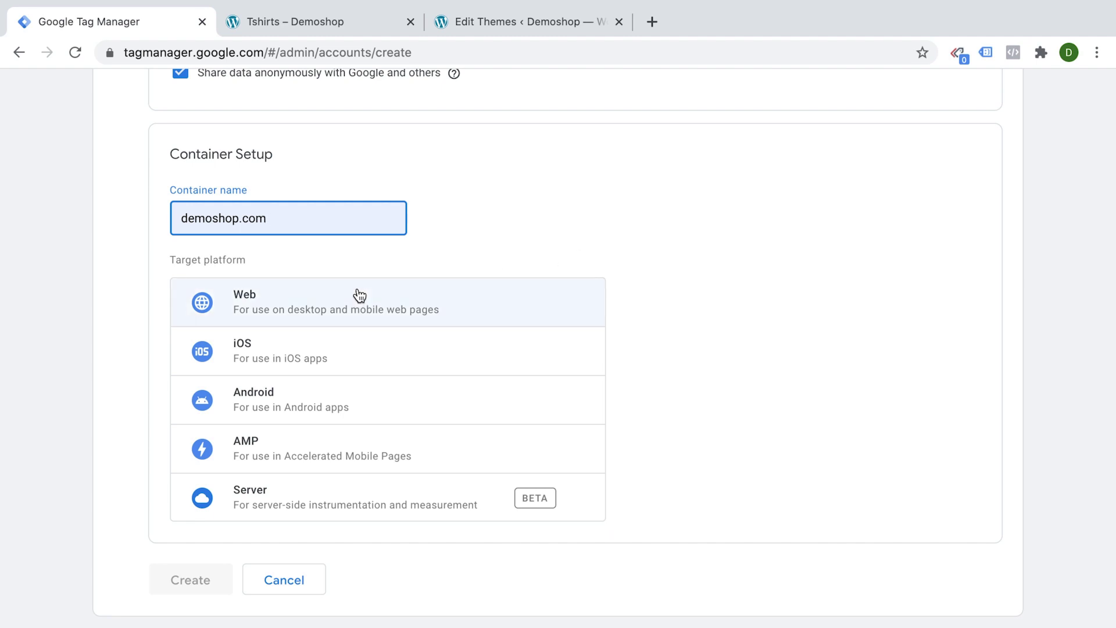
{"action": "left_click", "coordinate": [295, 302]}
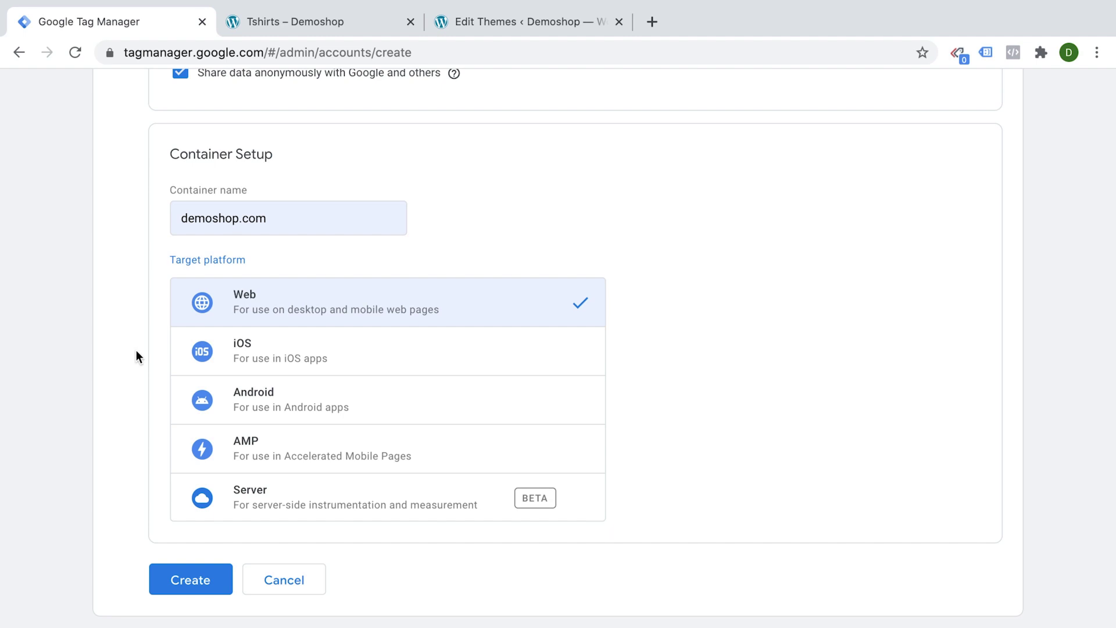
Create the account, accepting the Terms of Service and GDPR Data Processing Terms, then close the install-code dialog
{"action": "left_click", "coordinate": [202, 588]}
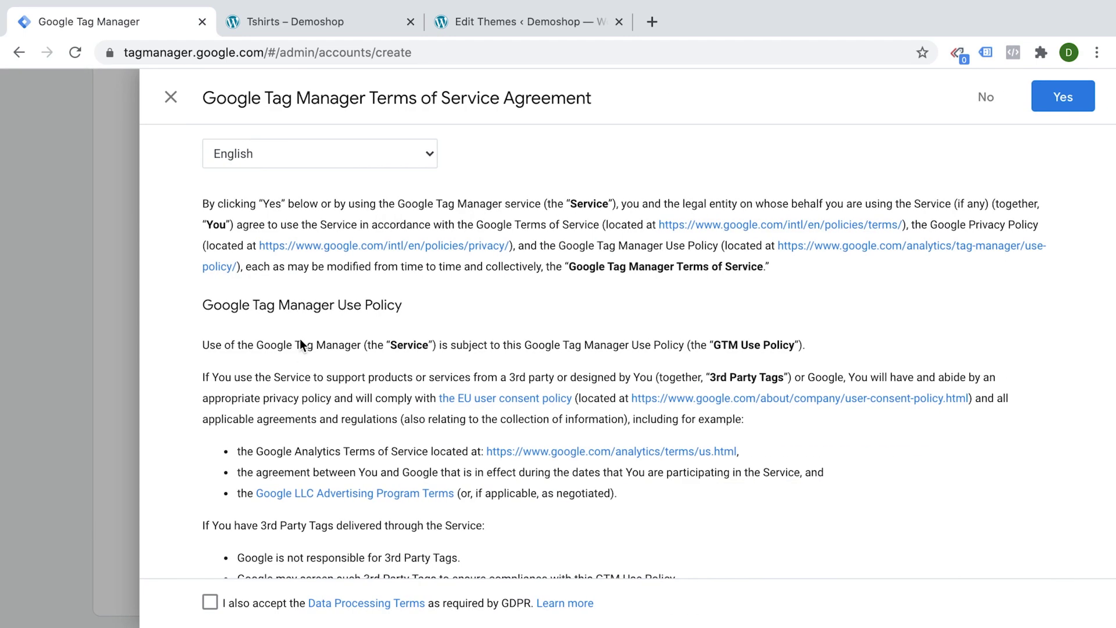
{"action": "scroll", "coordinate": [236, 267], "scroll_direction": "down", "scroll_amount": 8}
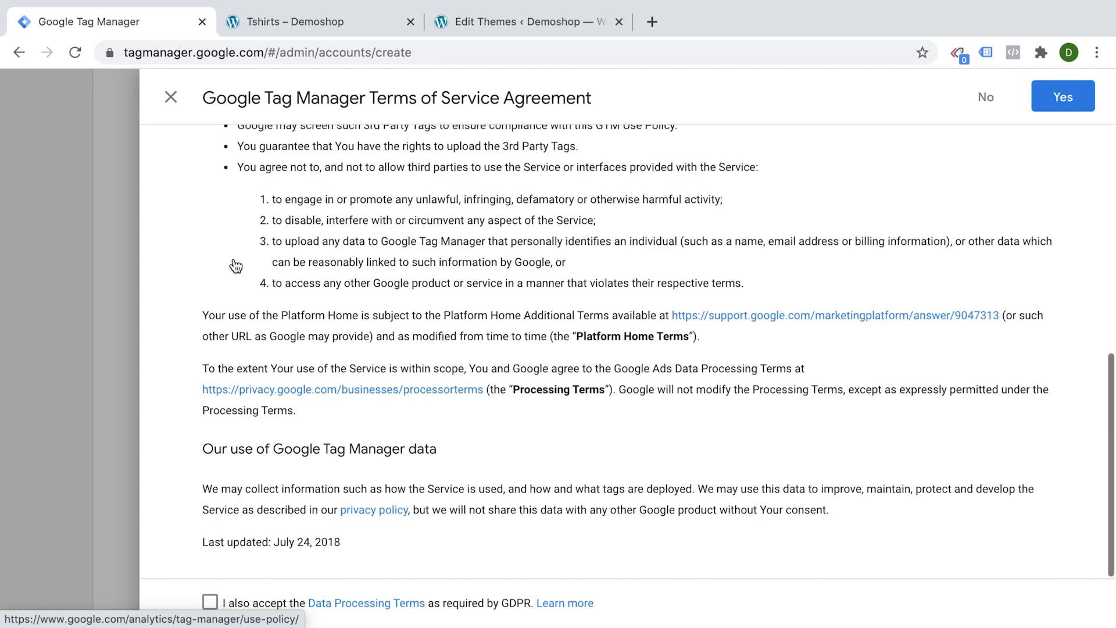
{"action": "left_click", "coordinate": [210, 601]}
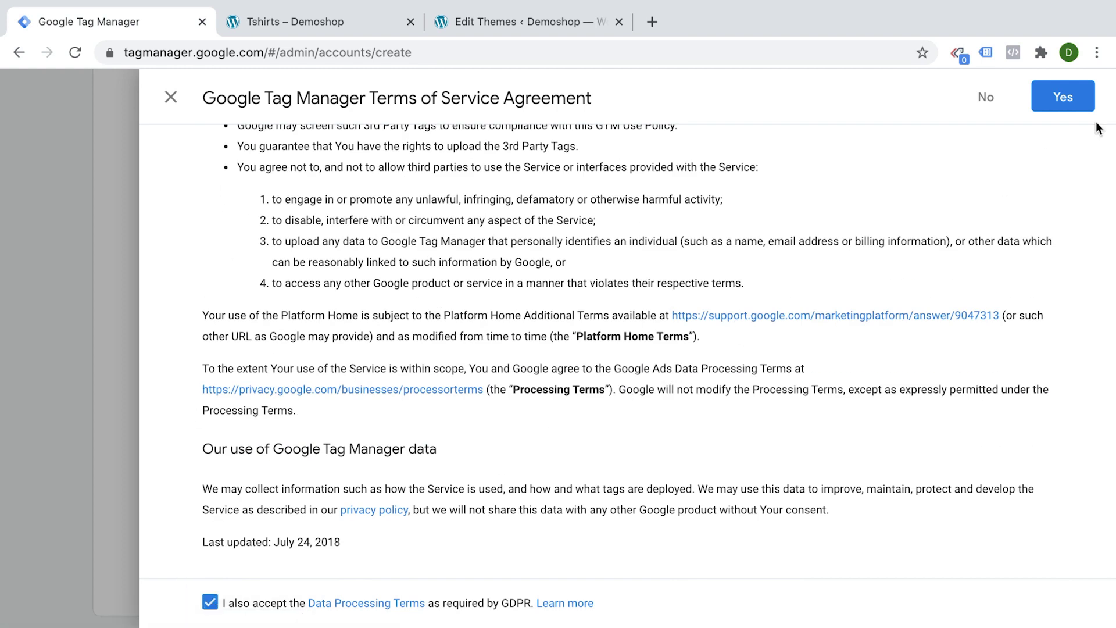
{"action": "left_click", "coordinate": [1064, 96]}
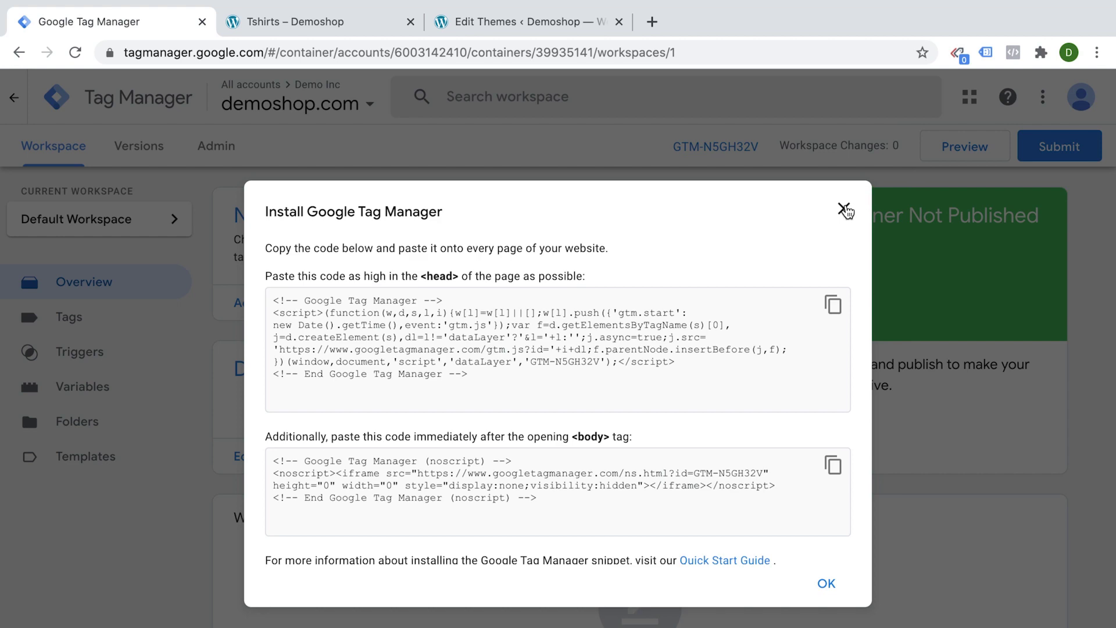
{"action": "left_click", "coordinate": [843, 208]}
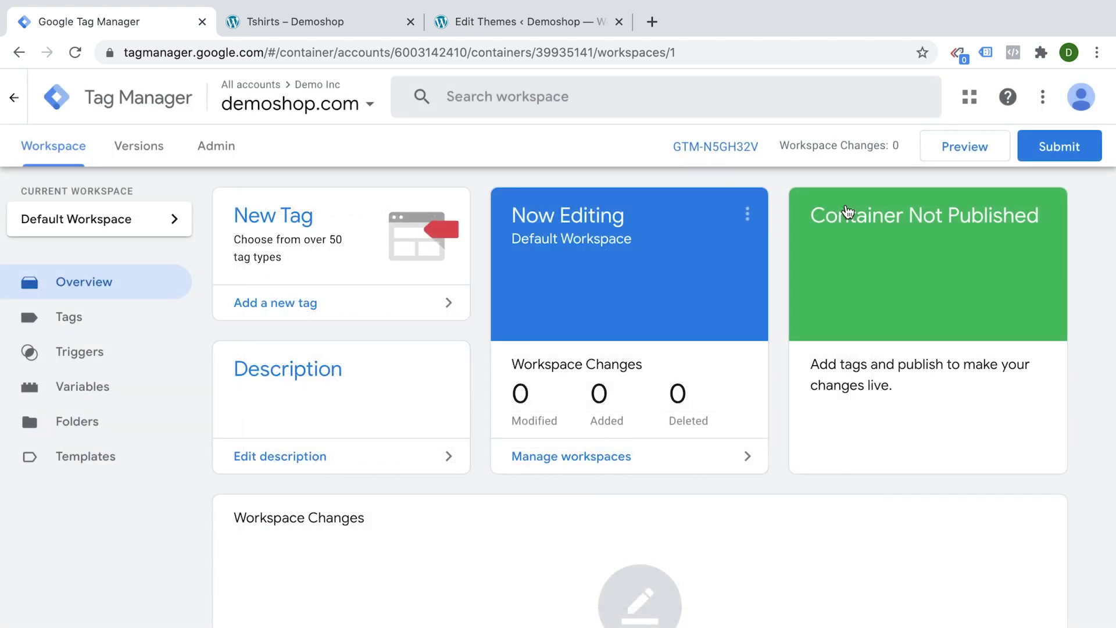
Reopen and close the GTM-N5GH32V code, then go to Admin > Install Google Tag Manager
{"action": "left_click", "coordinate": [735, 152]}
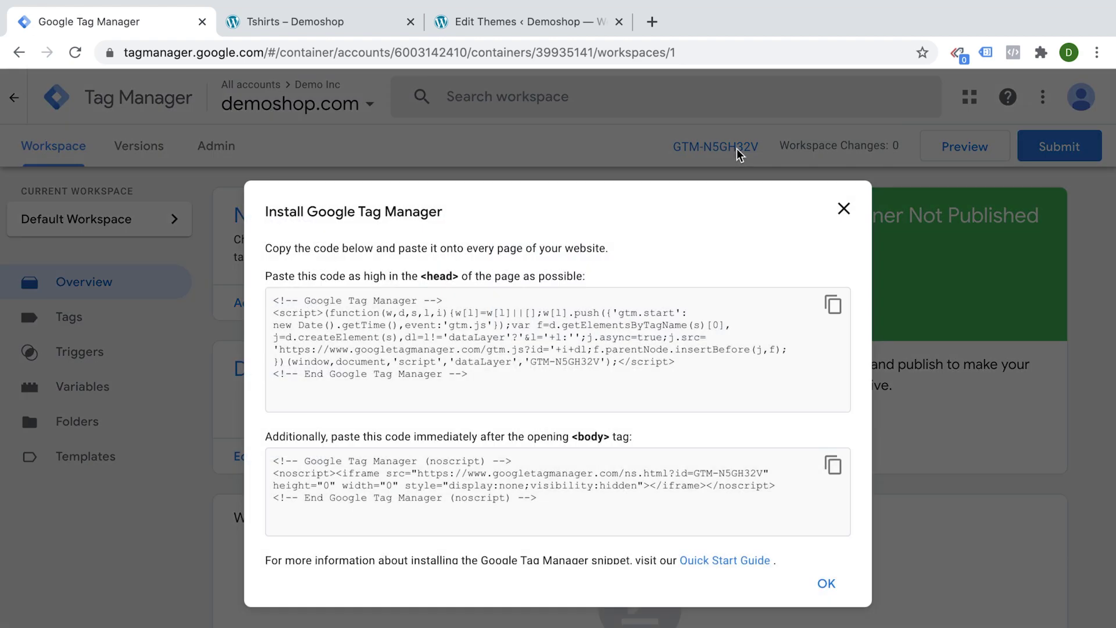
{"action": "left_click", "coordinate": [844, 209]}
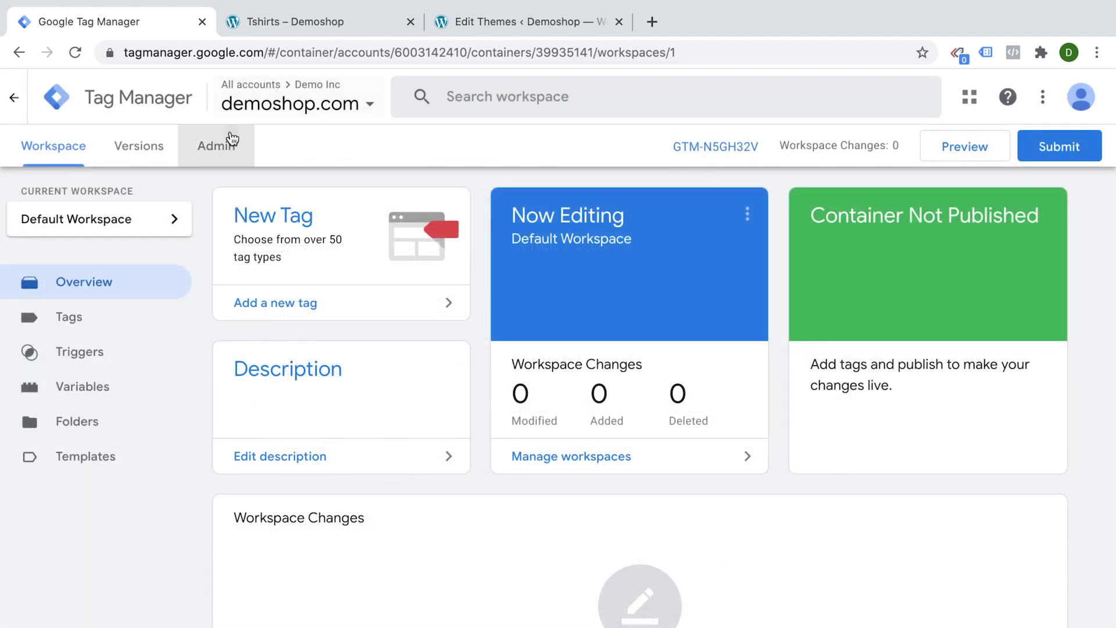
{"action": "left_click", "coordinate": [223, 145]}
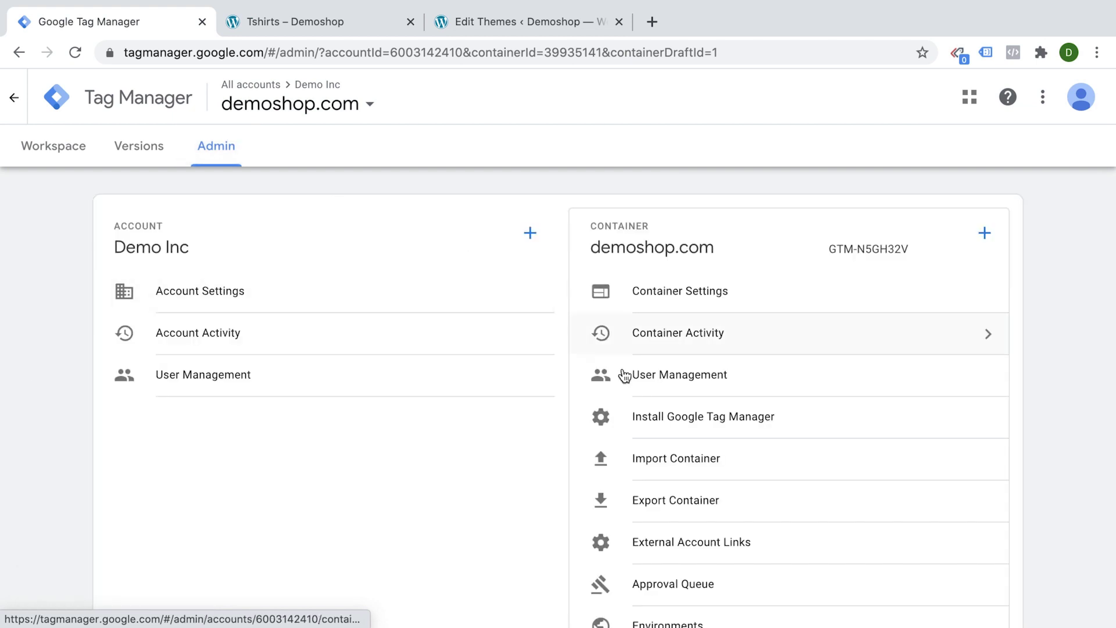
{"action": "left_click", "coordinate": [693, 428]}
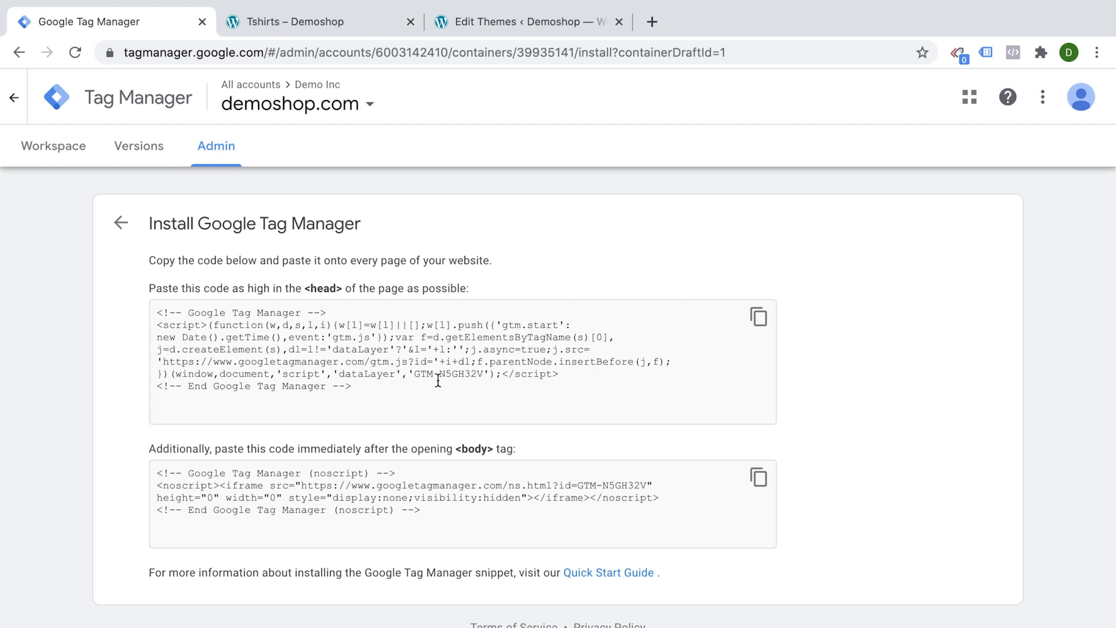
Highlight the head and opening-body-tag placement instructions, then switch to the 'Tshirts – Demoshop' tab
{"action": "left_click_drag", "start_coordinate": [240, 287], "coordinate": [414, 286]}
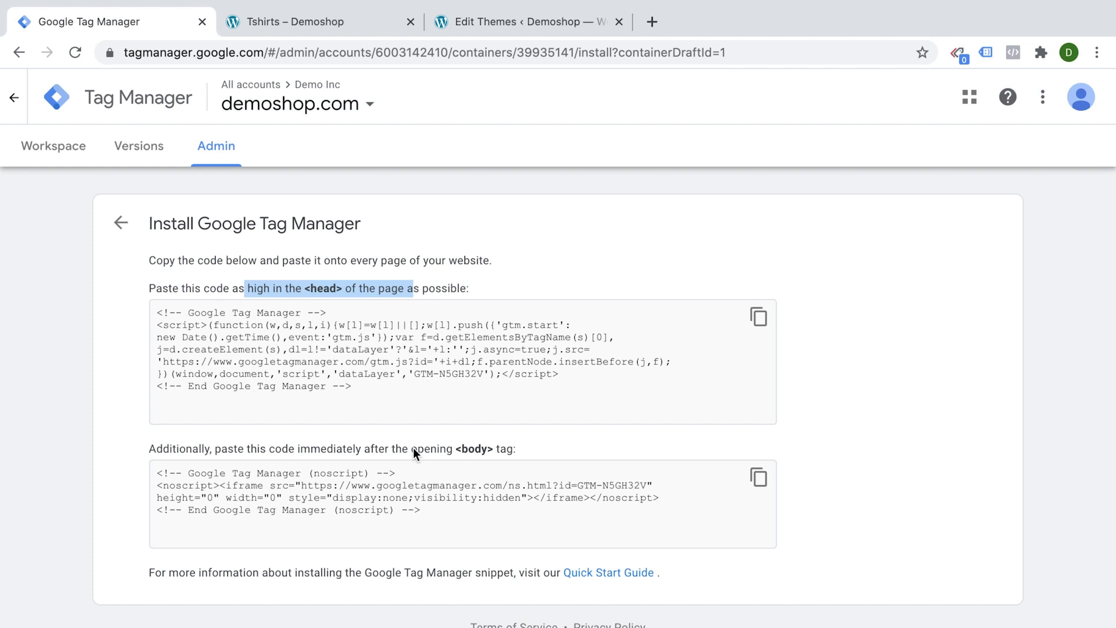
{"action": "left_click_drag", "start_coordinate": [413, 448], "coordinate": [547, 453]}
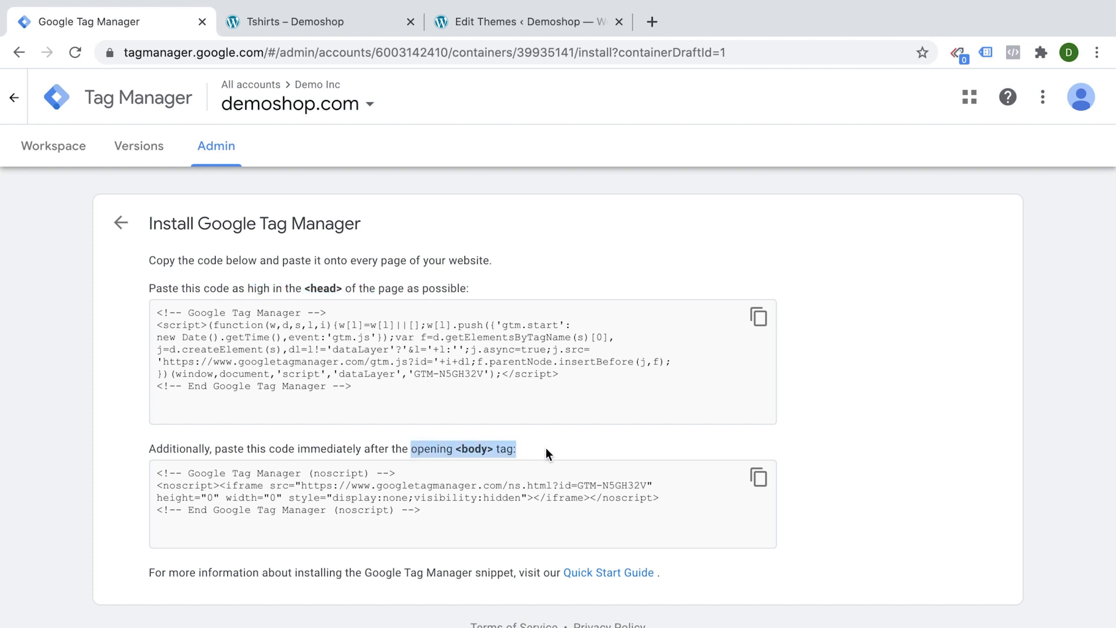
{"action": "left_click", "coordinate": [546, 448]}
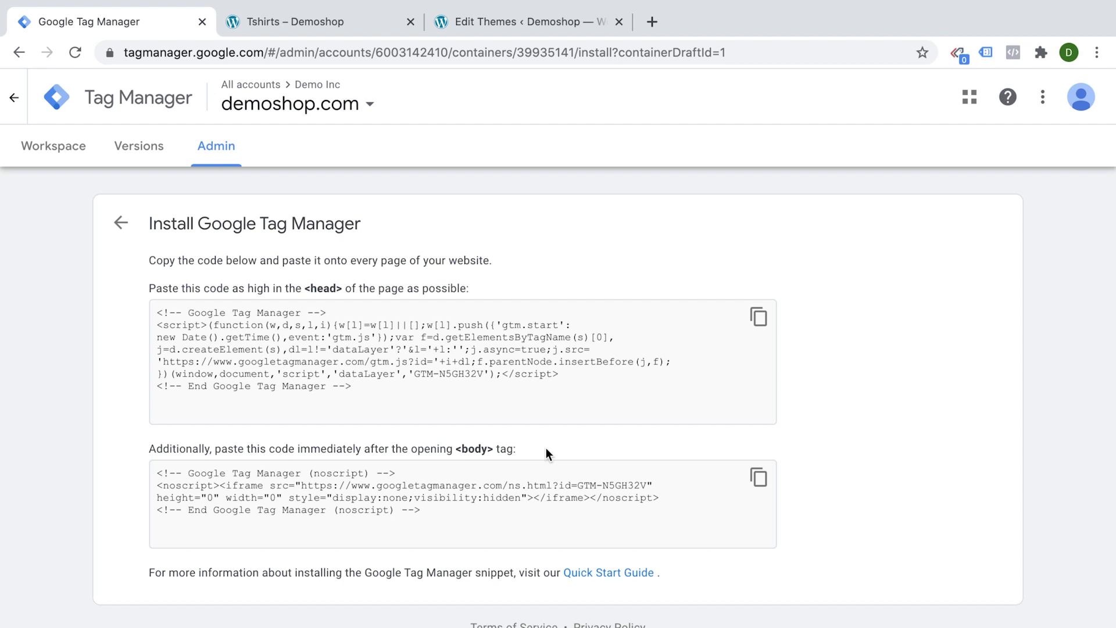
{"action": "left_click", "coordinate": [343, 18]}
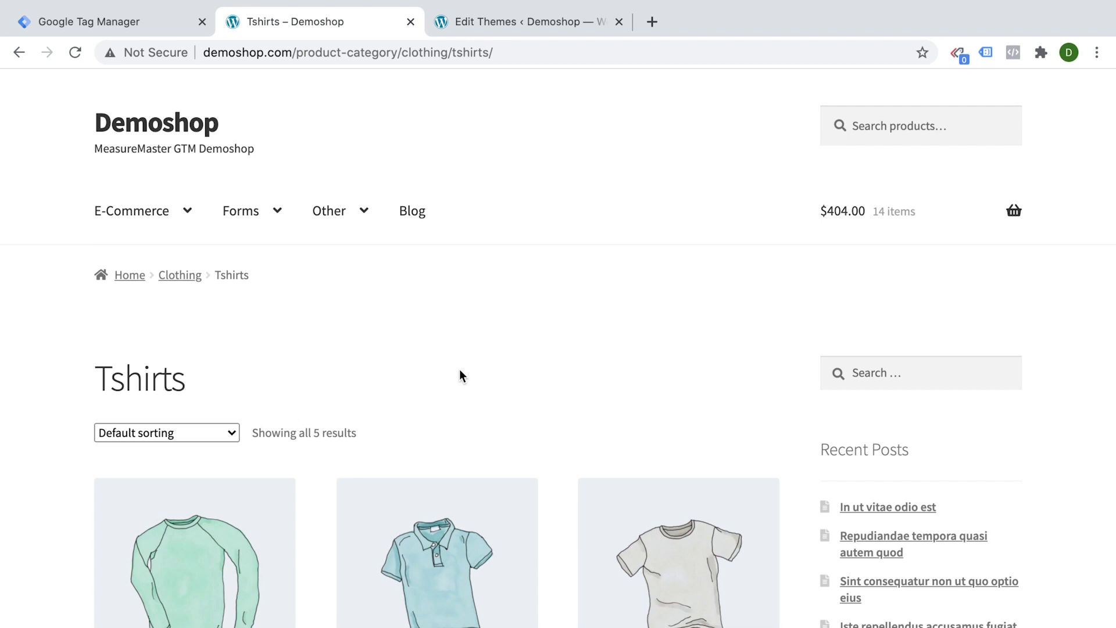
View the Tshirts page's source and highlight its head section
{"action": "right_click", "coordinate": [470, 292]}
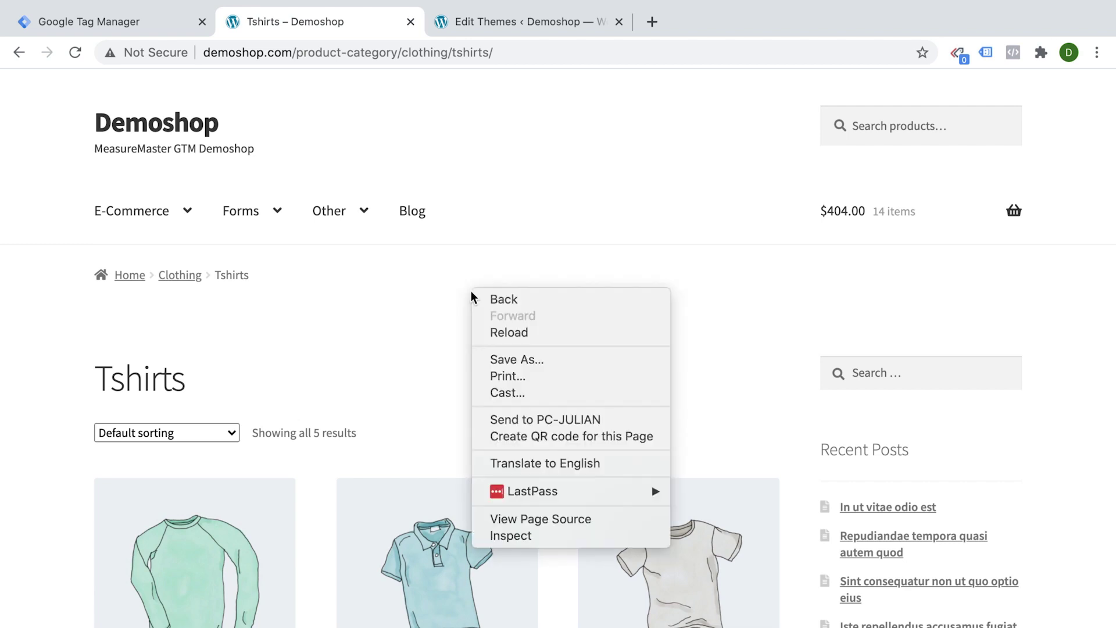
{"action": "left_click", "coordinate": [515, 522]}
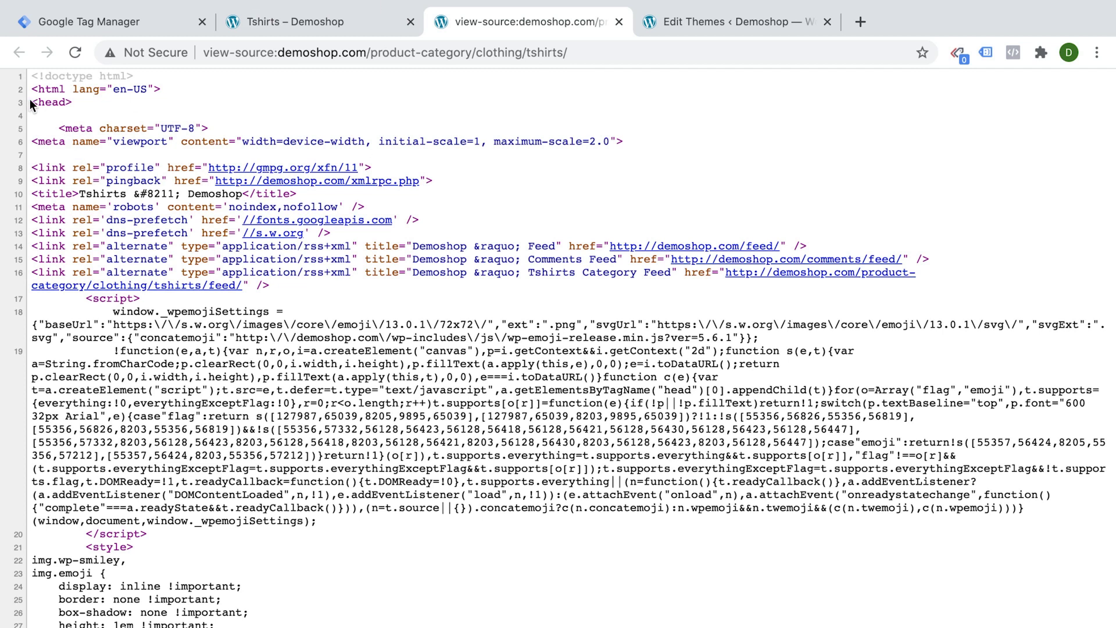
{"action": "left_click_drag", "start_coordinate": [29, 99], "coordinate": [281, 548]}
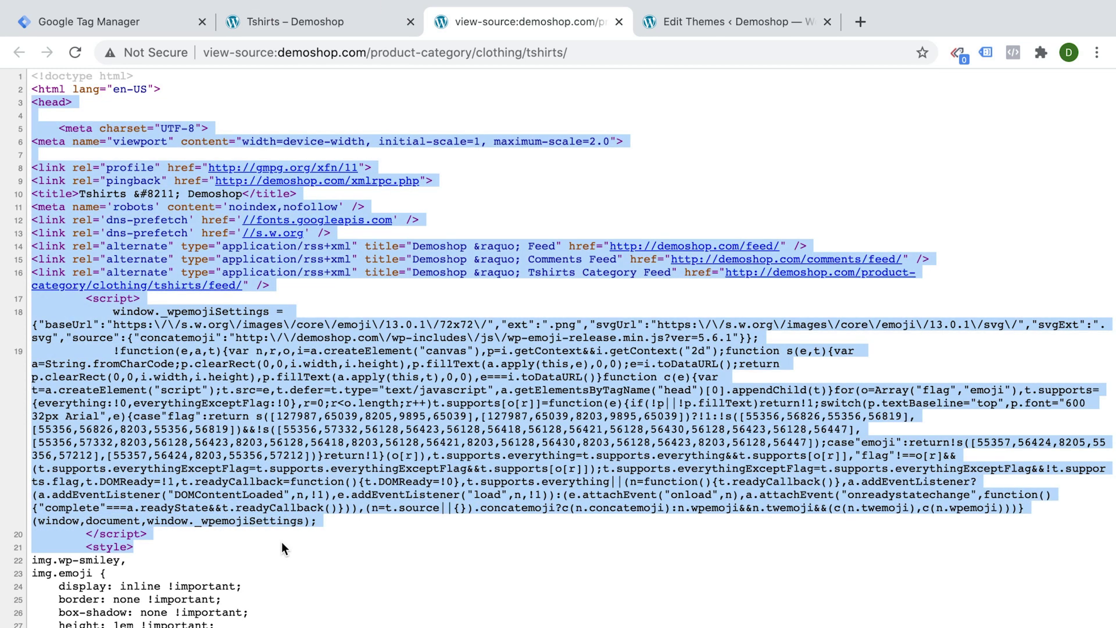
Scroll down to highlight the body section of the source, then return to the Tshirts page
{"action": "scroll", "coordinate": [281, 547], "scroll_direction": "down", "scroll_amount": 10}
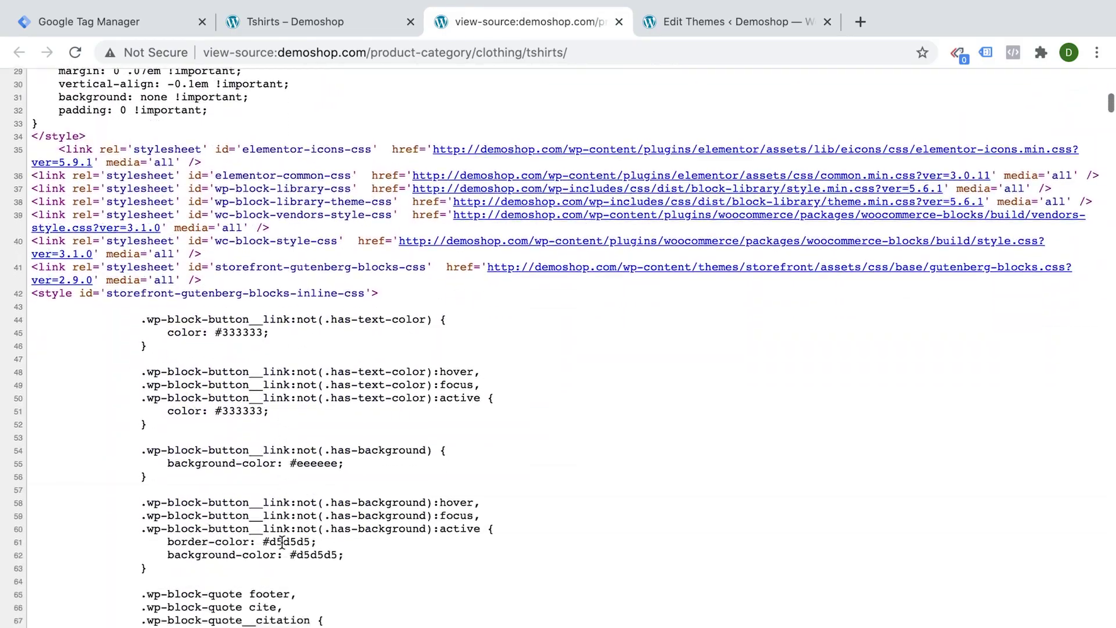
{"action": "scroll", "coordinate": [282, 542], "scroll_direction": "down", "scroll_amount": 20}
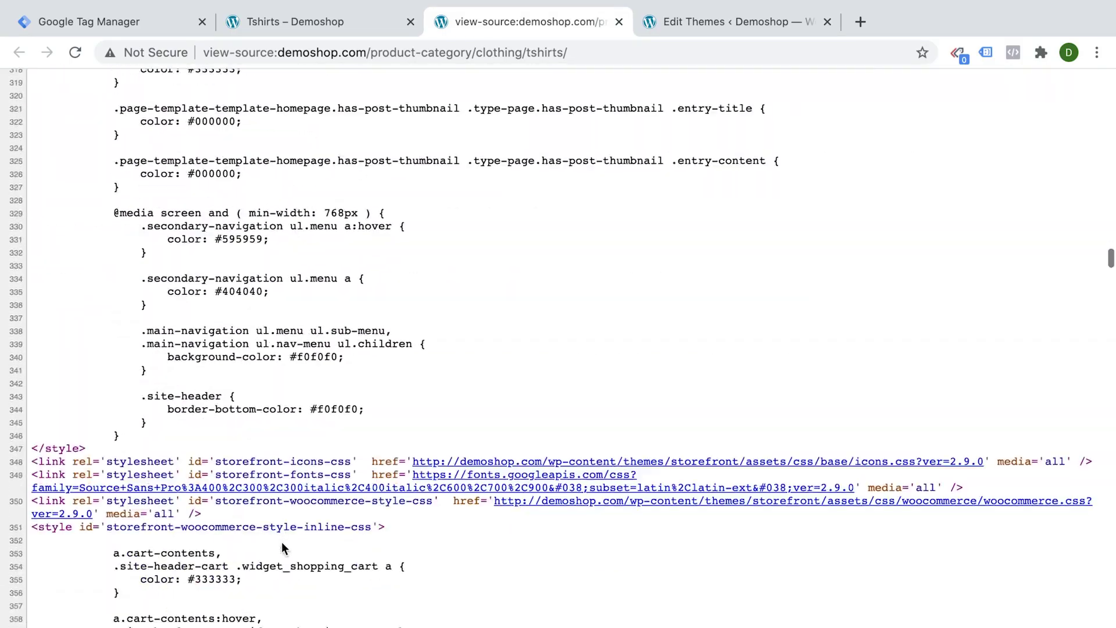
{"action": "scroll", "coordinate": [281, 543], "scroll_direction": "down", "scroll_amount": 5}
{"action": "scroll", "coordinate": [282, 541], "scroll_direction": "down", "scroll_amount": 20}
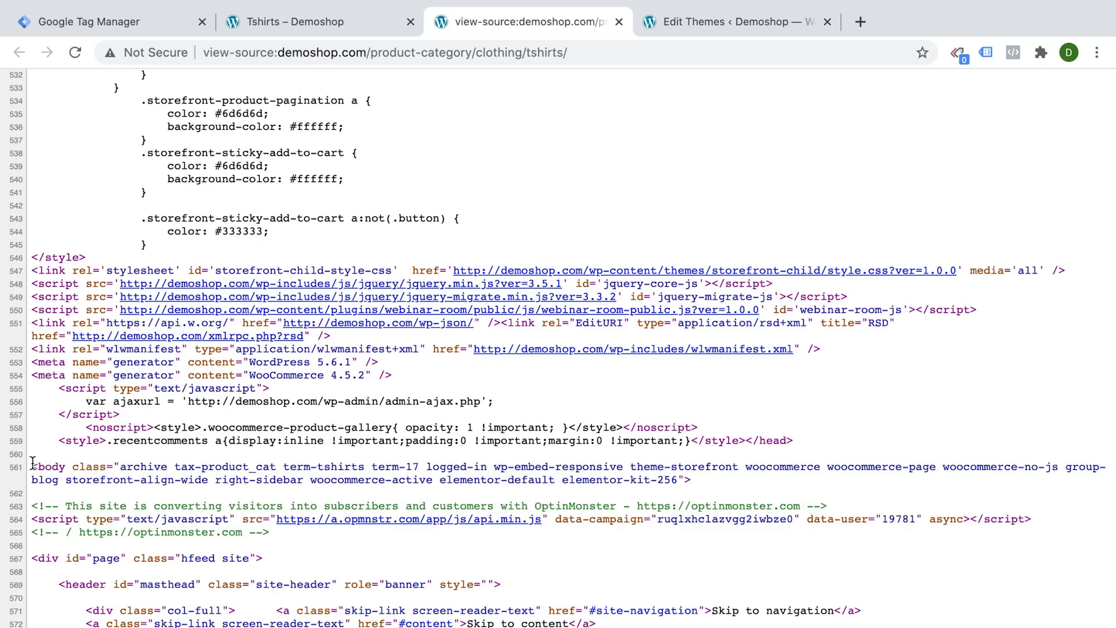
{"action": "left_click_drag", "start_coordinate": [34, 464], "coordinate": [385, 298]}
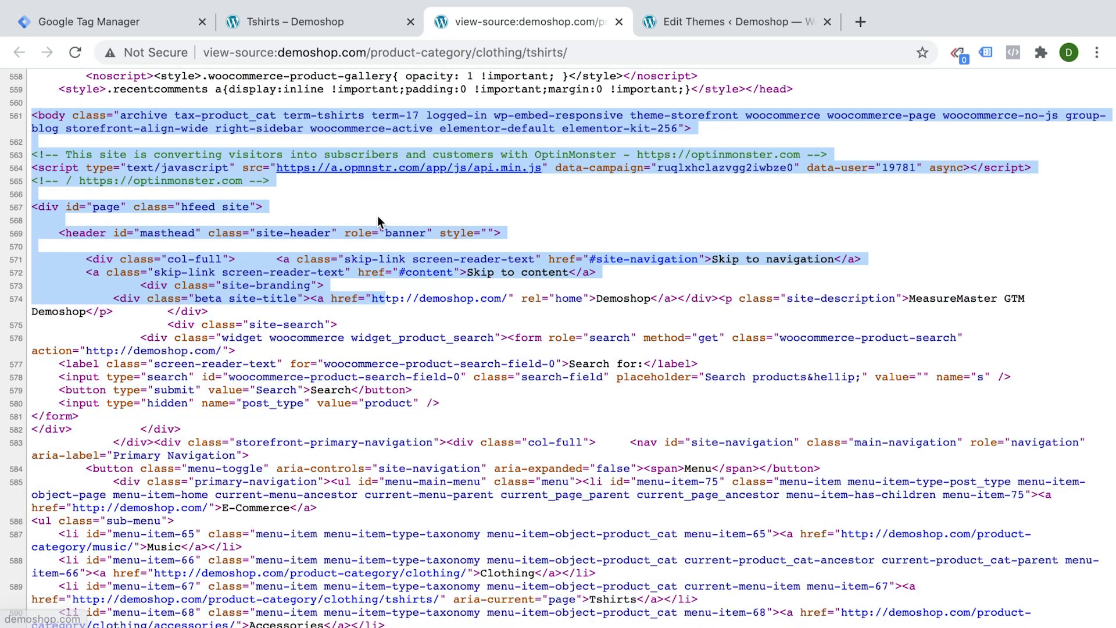
{"action": "scroll", "coordinate": [377, 218], "scroll_direction": "up", "scroll_amount": 20}
{"action": "left_click", "coordinate": [361, 21]}
{"action": "mouse_move", "coordinate": [320, 217]}
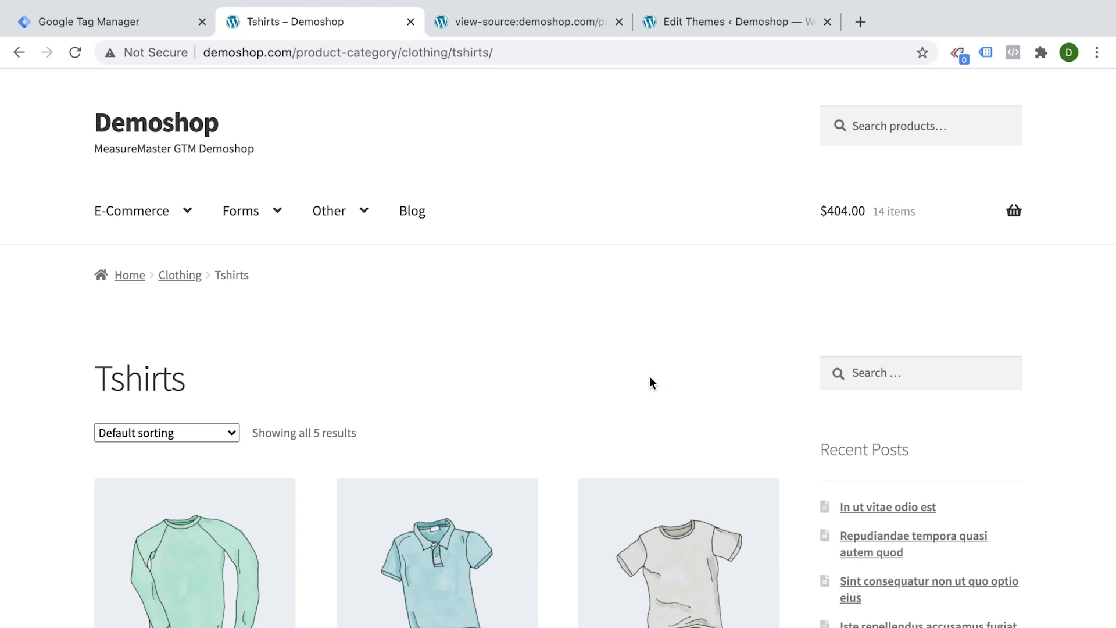
In the WordPress theme editor, keep Storefront Child Theme selected and open header.php
{"action": "left_click", "coordinate": [672, 34]}
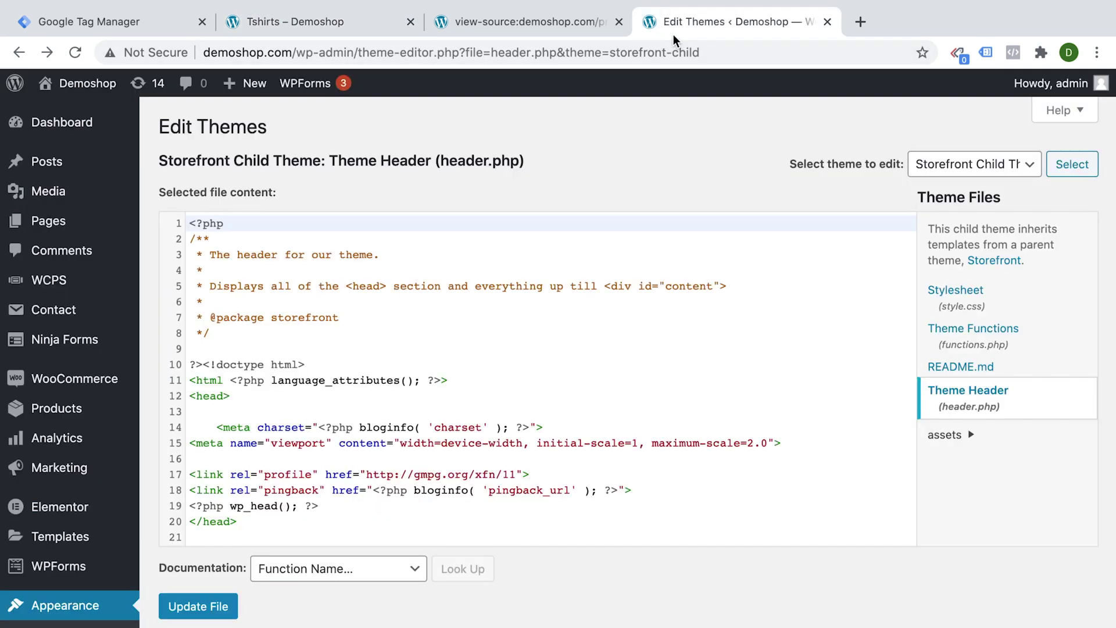
{"action": "scroll", "coordinate": [35, 279], "scroll_direction": "down", "scroll_amount": 4}
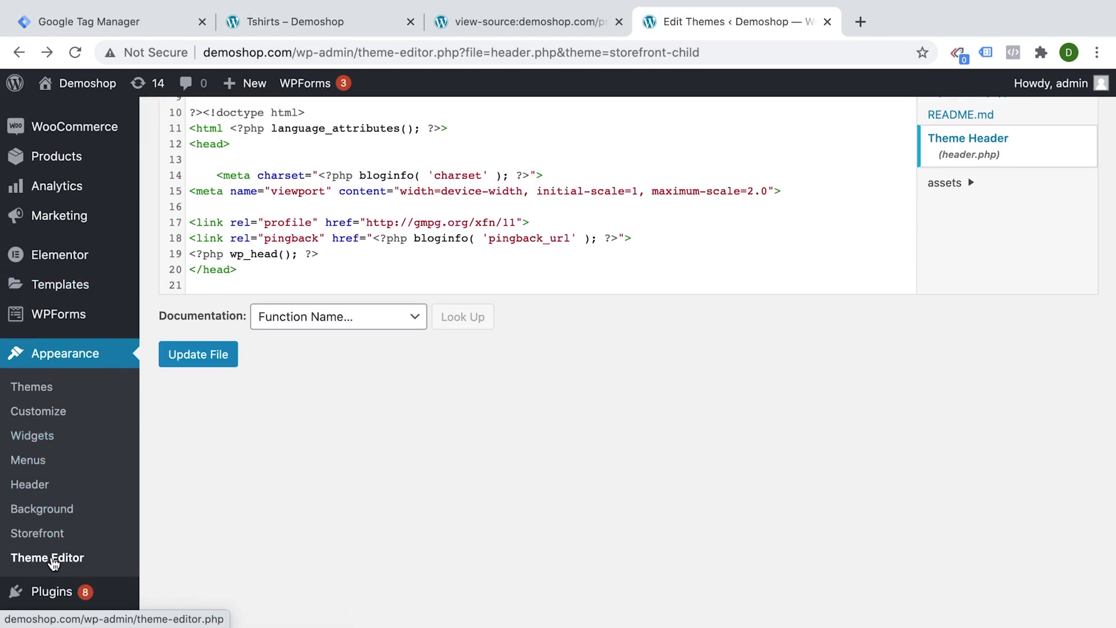
{"action": "scroll", "coordinate": [316, 486], "scroll_direction": "up", "scroll_amount": 5}
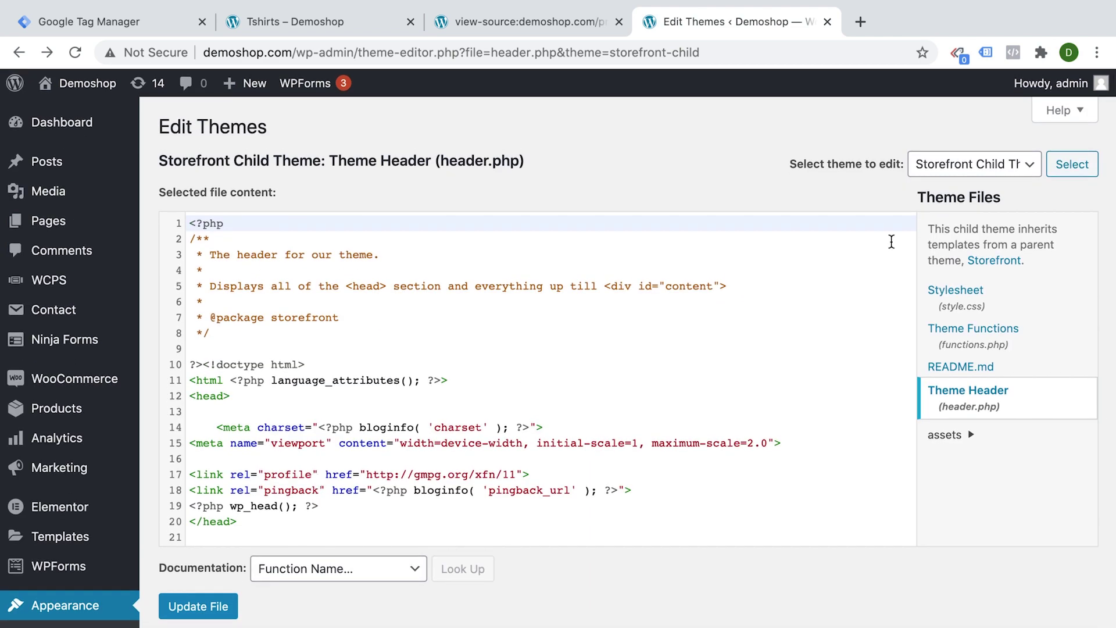
{"action": "left_click", "coordinate": [943, 165]}
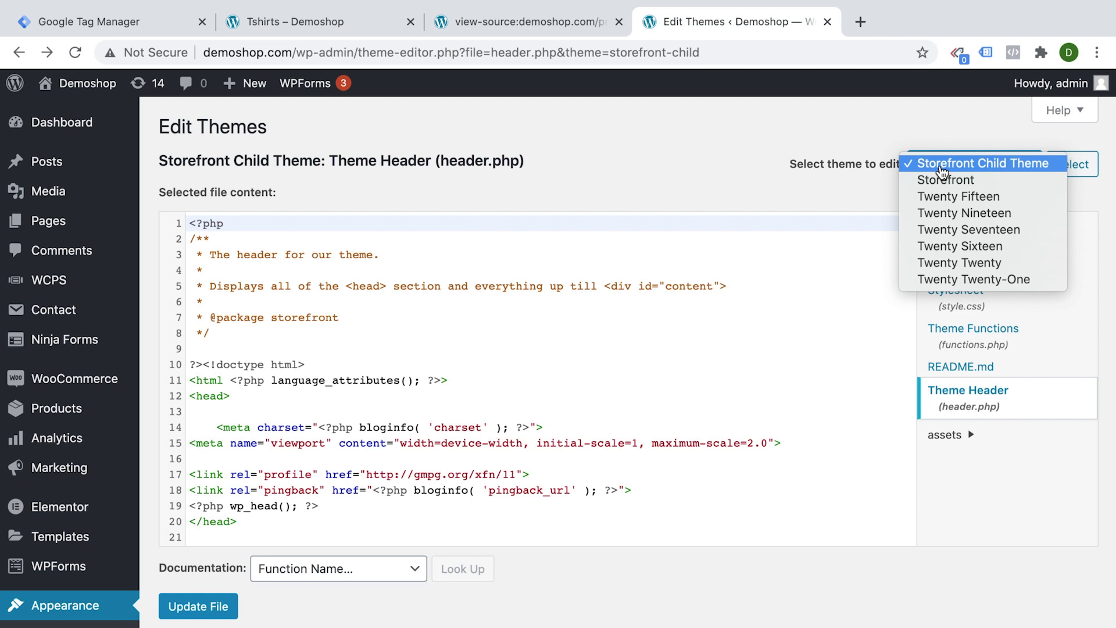
{"action": "left_click", "coordinate": [800, 199]}
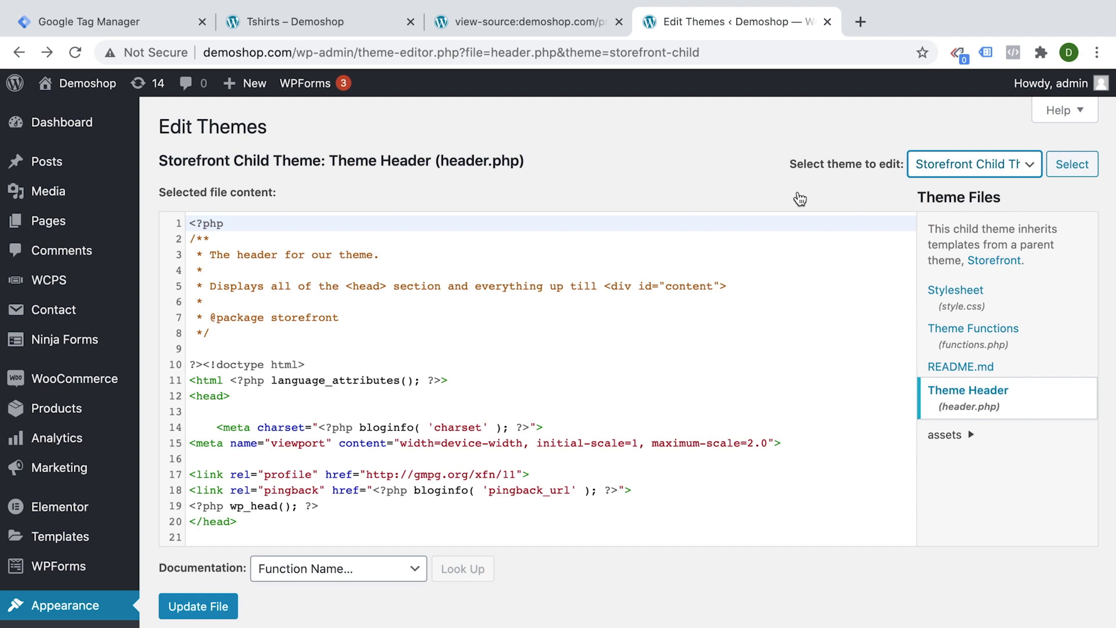
{"action": "left_click", "coordinate": [963, 410]}
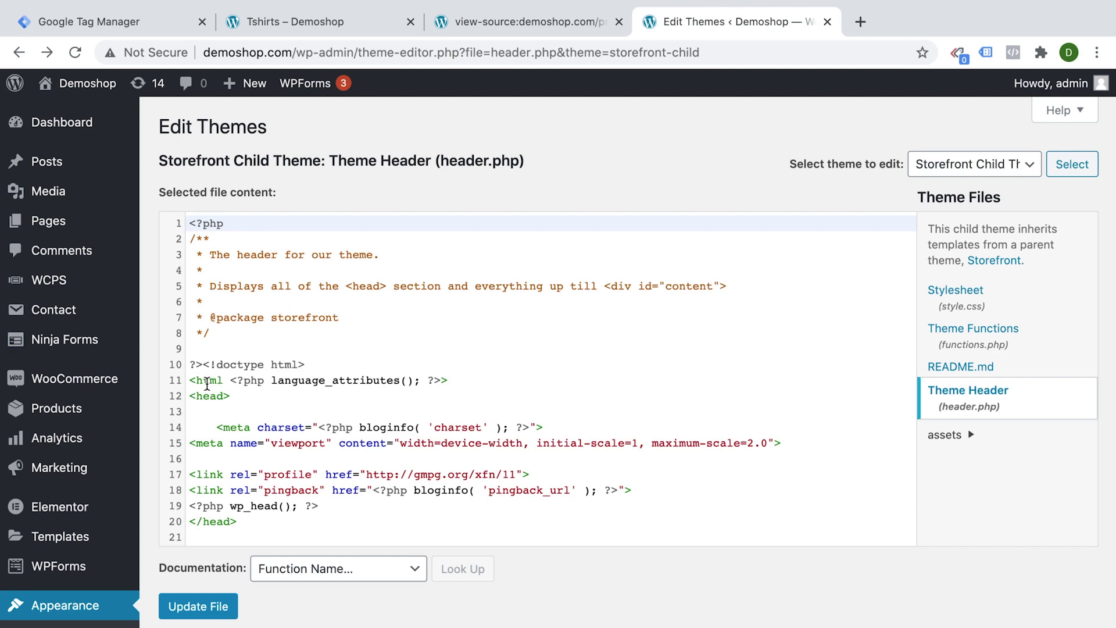
Locate the opening head tag on line 12 and body tag on line 22, then return to Tag Manager
{"action": "left_click", "coordinate": [189, 398]}
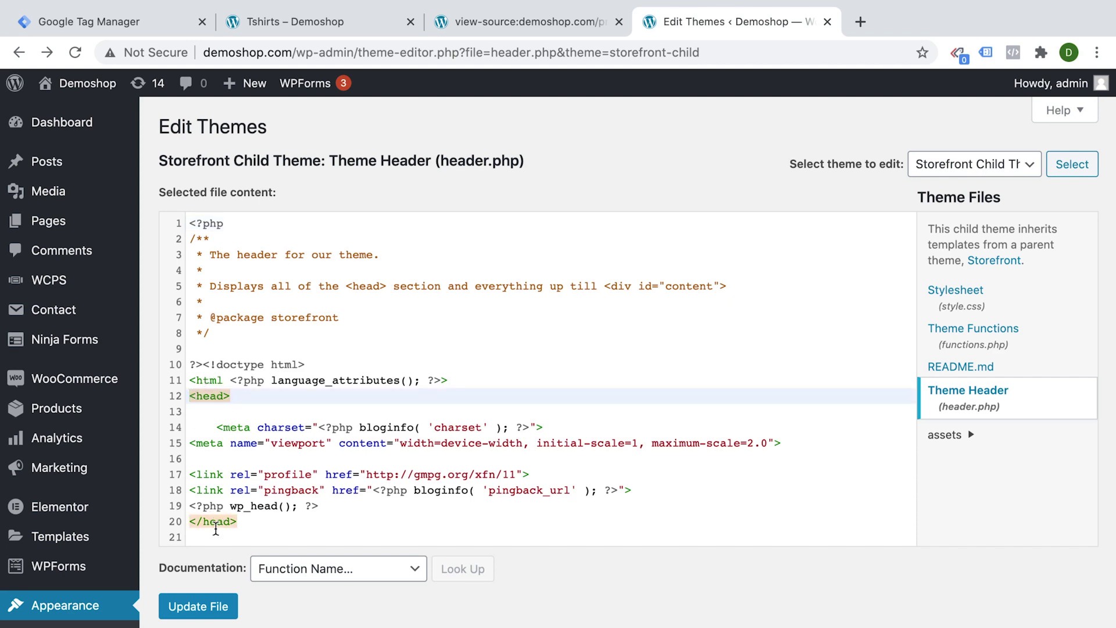
{"action": "scroll", "coordinate": [242, 467], "scroll_direction": "down", "scroll_amount": 5}
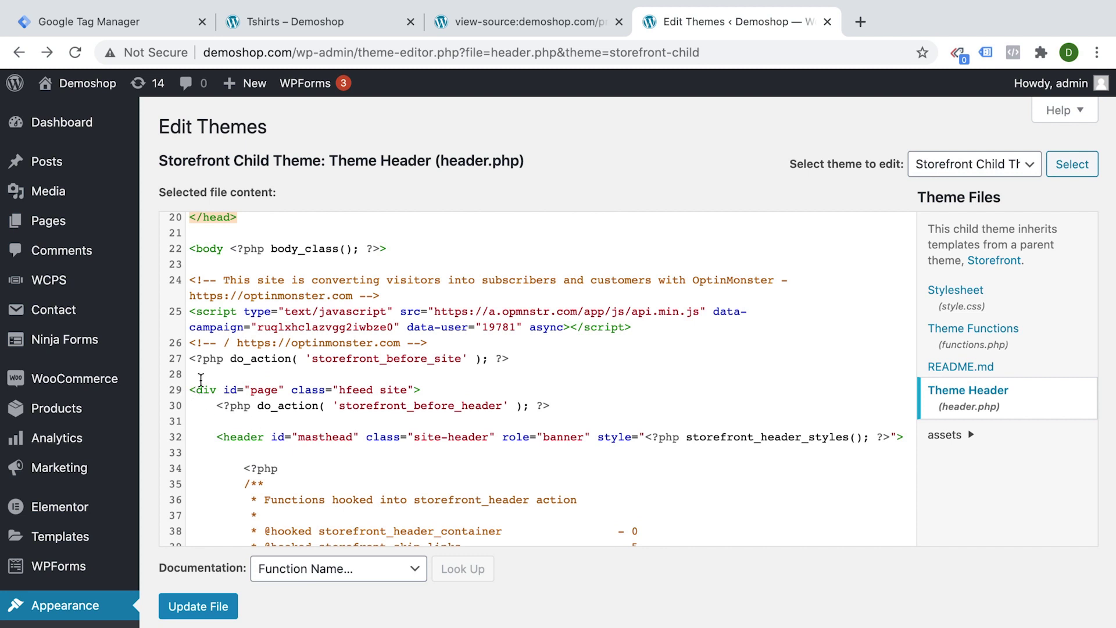
{"action": "scroll", "coordinate": [194, 391], "scroll_direction": "down", "scroll_amount": 1}
{"action": "scroll", "coordinate": [196, 394], "scroll_direction": "up", "scroll_amount": 4}
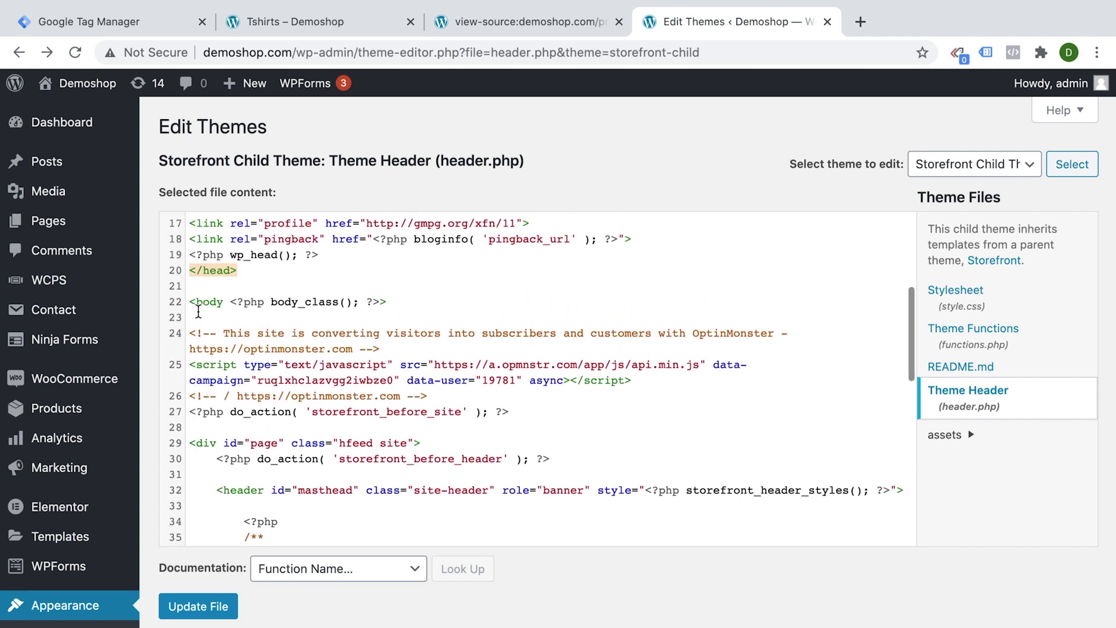
{"action": "left_click_drag", "start_coordinate": [196, 303], "coordinate": [393, 309]}
{"action": "scroll", "coordinate": [395, 314], "scroll_direction": "up", "scroll_amount": 2}
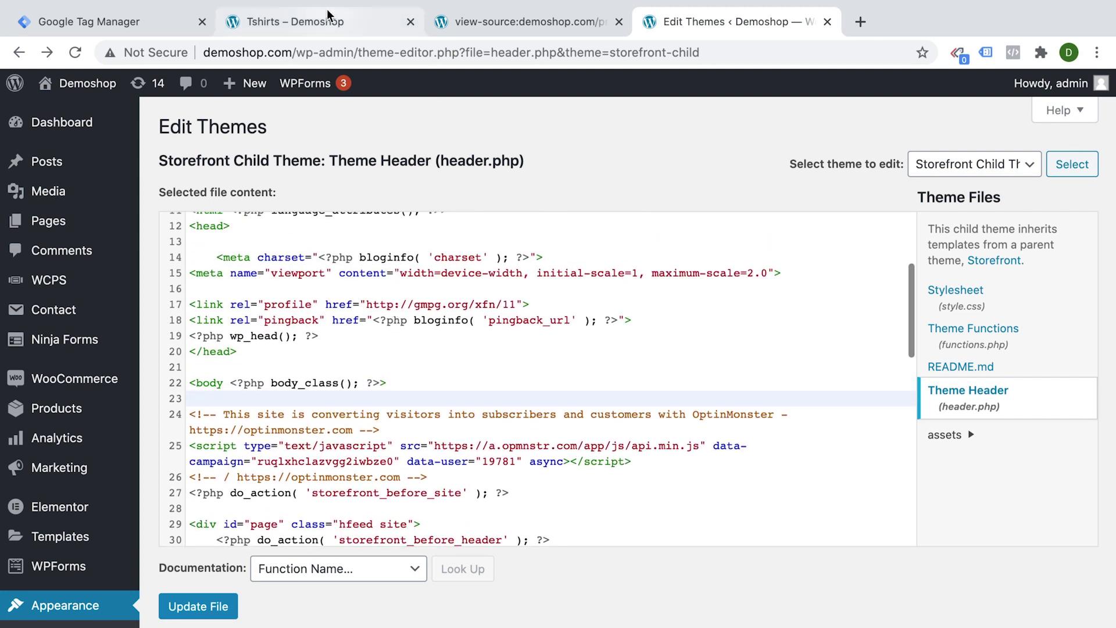
{"action": "left_click", "coordinate": [123, 22]}
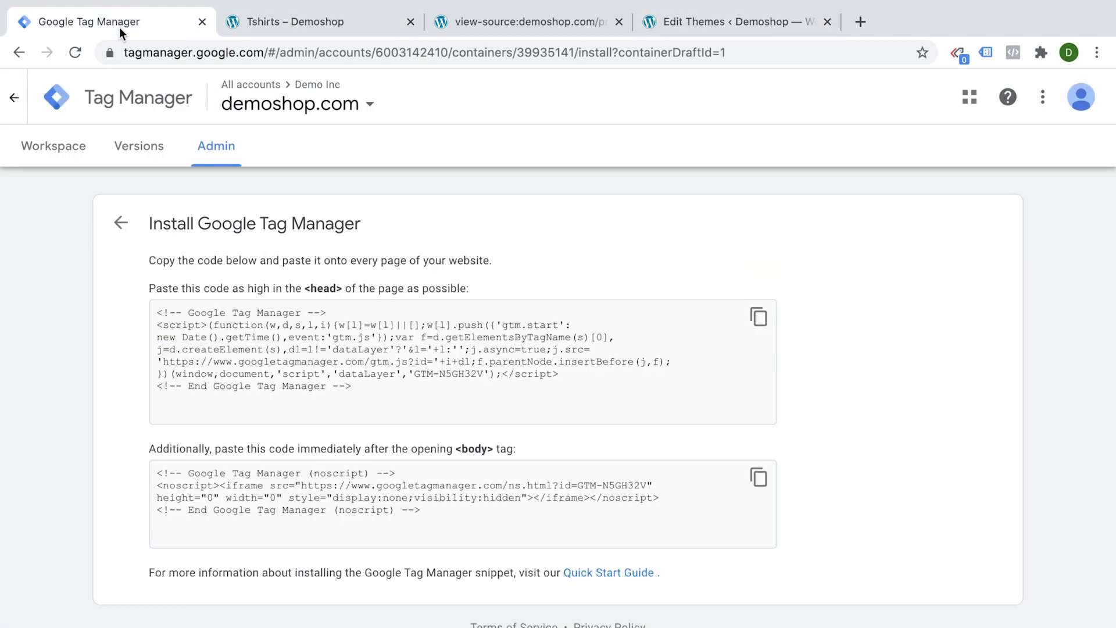
Copy the GTM head snippet and paste it on line 13, just below <head> in header.php
{"action": "left_click", "coordinate": [758, 319]}
{"action": "left_click", "coordinate": [692, 23]}
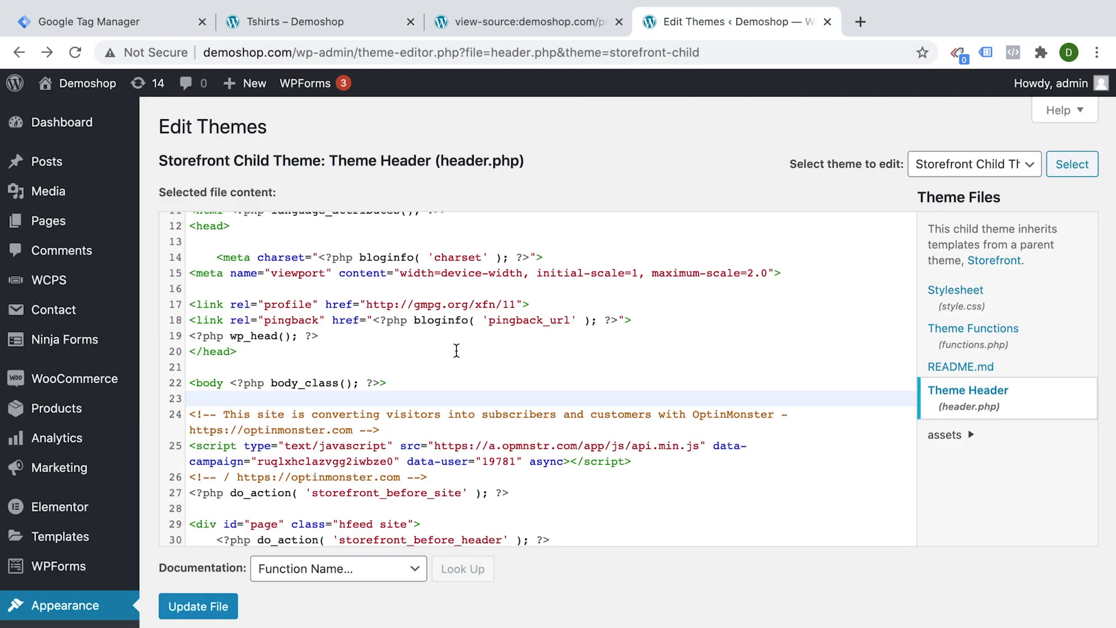
{"action": "scroll", "coordinate": [457, 350], "scroll_direction": "up", "scroll_amount": 3}
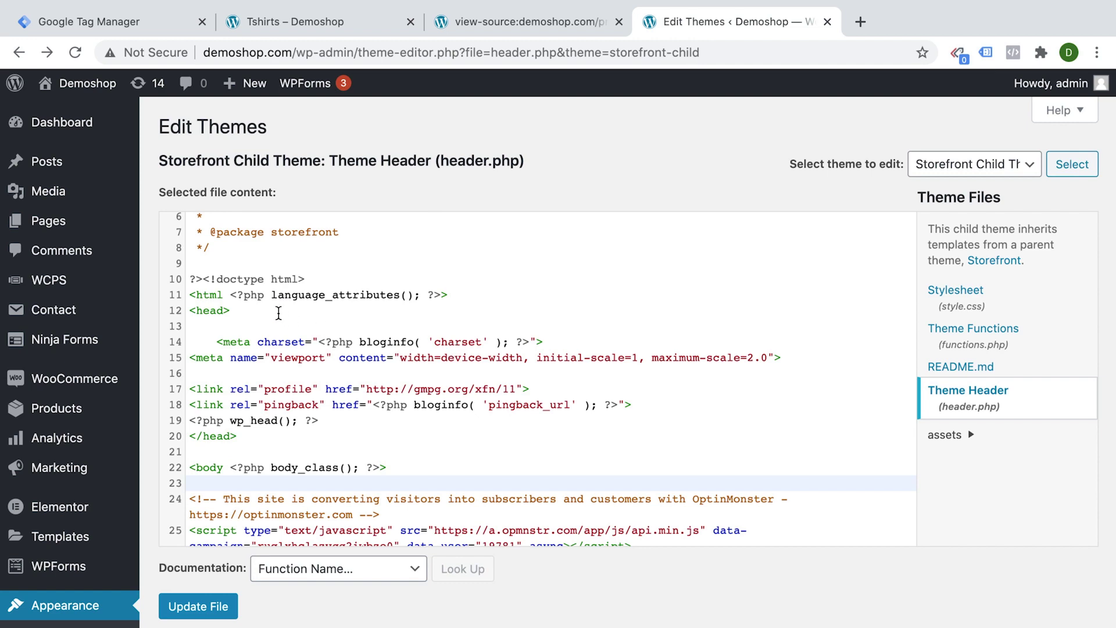
{"action": "left_click", "coordinate": [202, 328]}
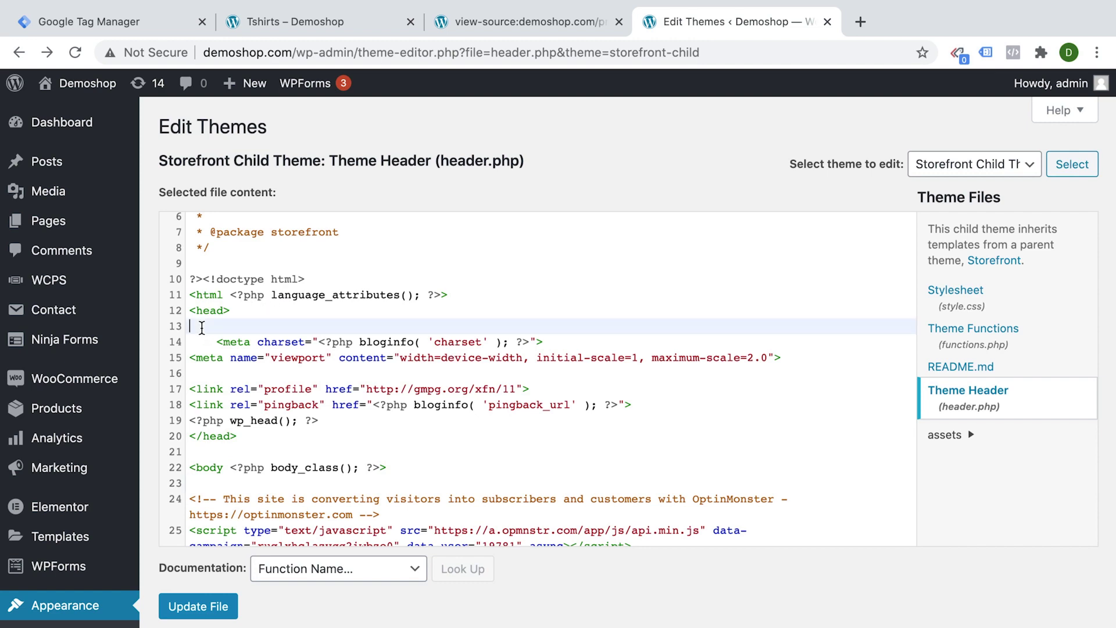
{"action": "key", "text": "ctrl+v"}
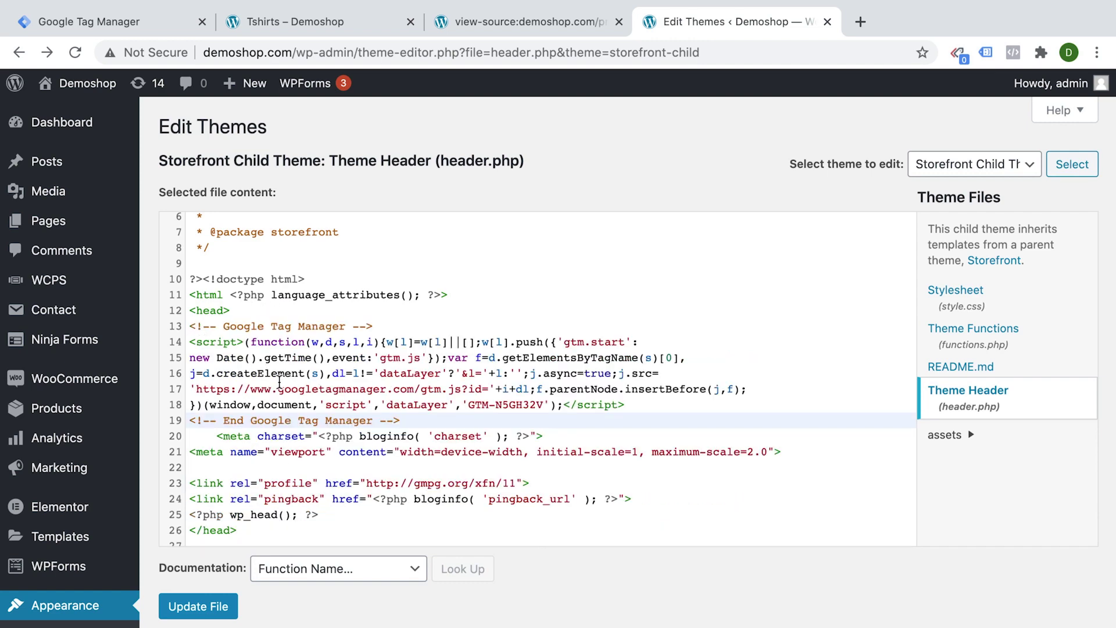
Paste the GTM noscript snippet on line 29 after <body> and save header.php with Update File
{"action": "left_click", "coordinate": [177, 24]}
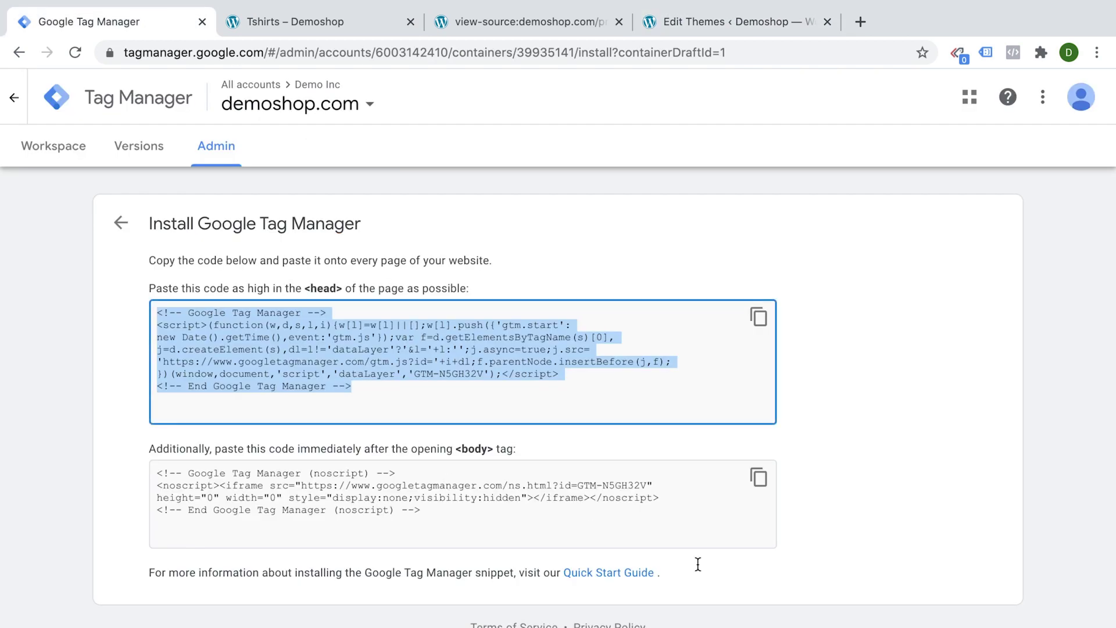
{"action": "left_click", "coordinate": [758, 476]}
{"action": "left_click", "coordinate": [697, 21]}
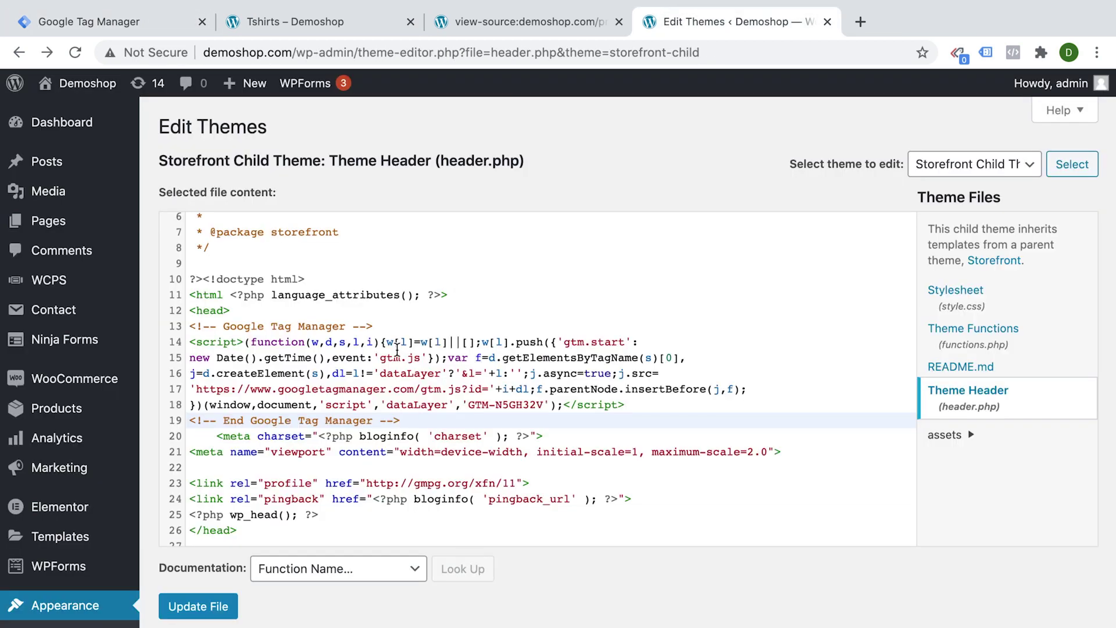
{"action": "scroll", "coordinate": [397, 348], "scroll_direction": "down", "scroll_amount": 5}
{"action": "left_click", "coordinate": [268, 325]}
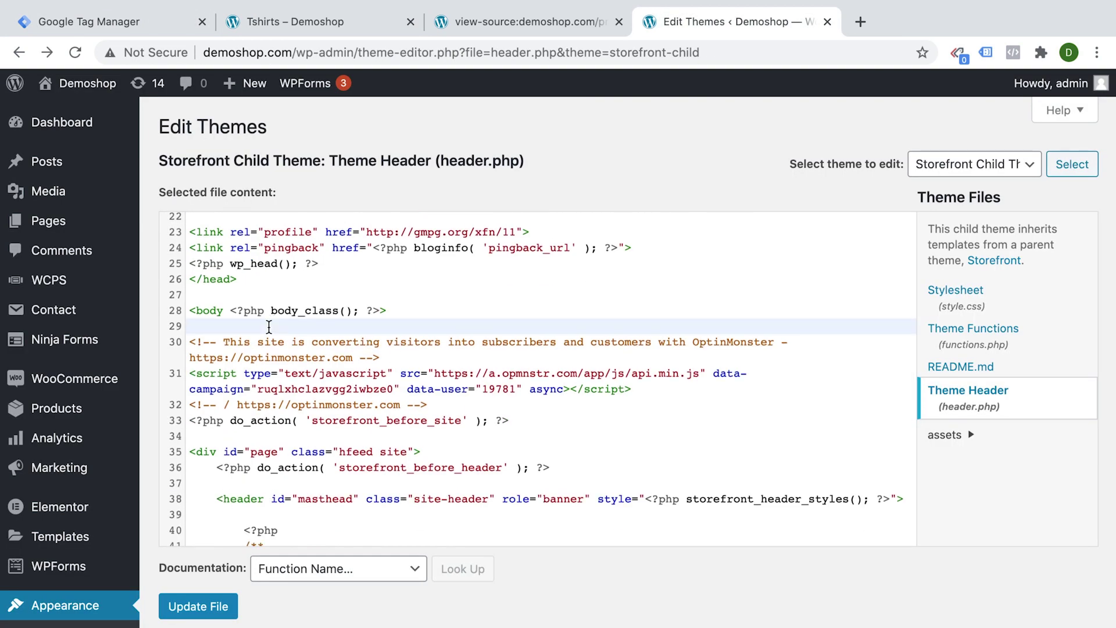
{"action": "key", "text": "ctrl+v"}
{"action": "left_click", "coordinate": [219, 606]}
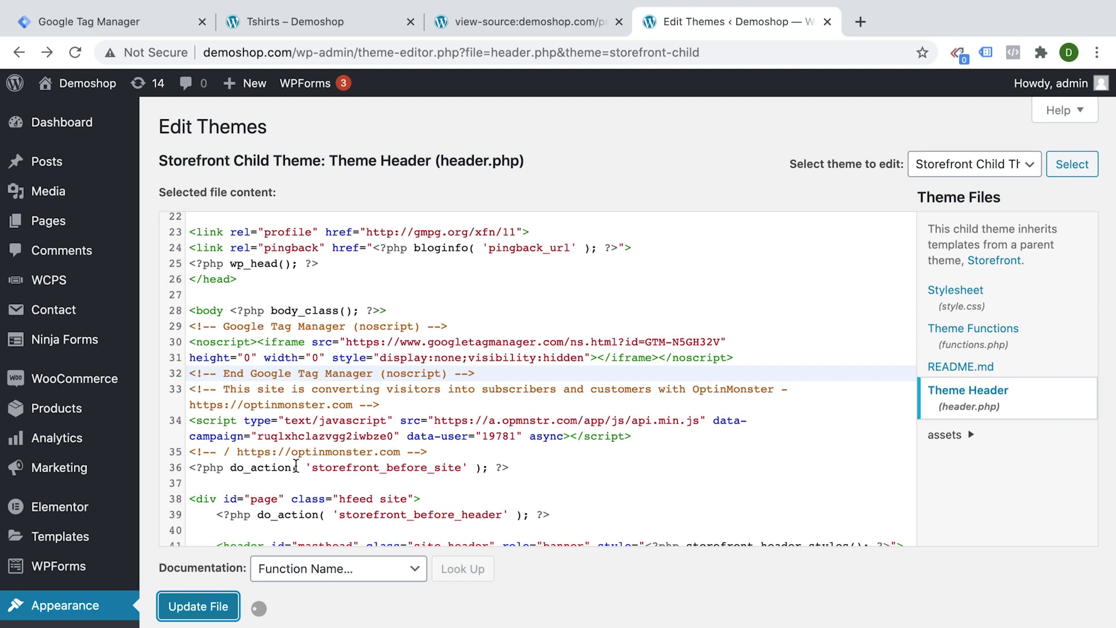
{"action": "scroll", "coordinate": [295, 466], "scroll_direction": "down", "scroll_amount": 1}
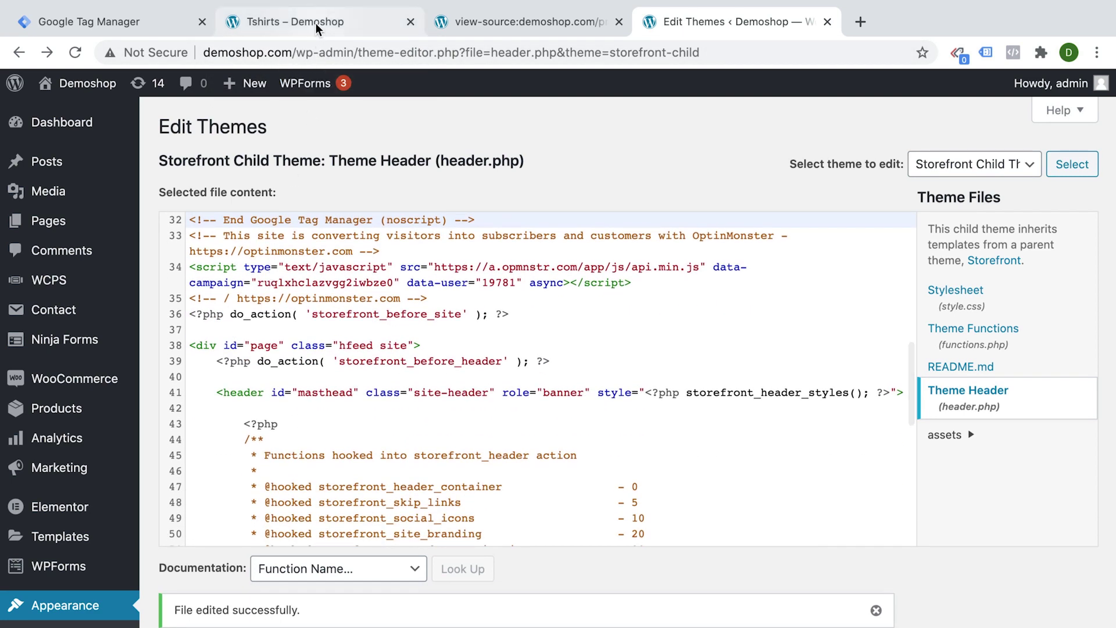
{"action": "left_click", "coordinate": [316, 22]}
Reload the Tshirts page and open a fresh view of its page source
{"action": "left_click", "coordinate": [71, 53]}
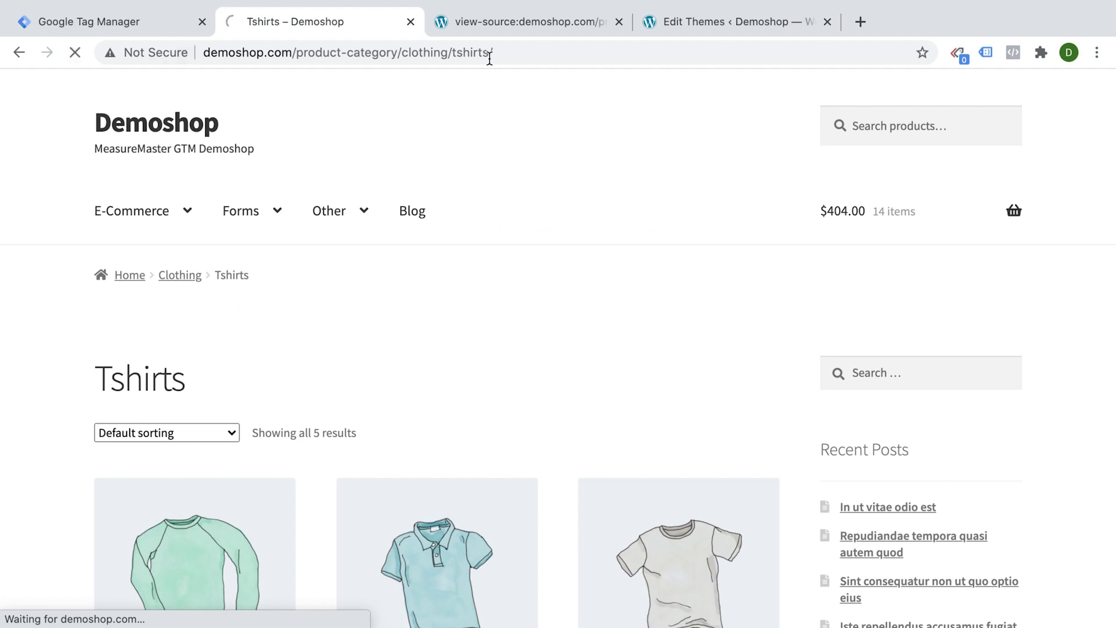
{"action": "middle_click", "coordinate": [513, 20]}
{"action": "right_click", "coordinate": [506, 151]}
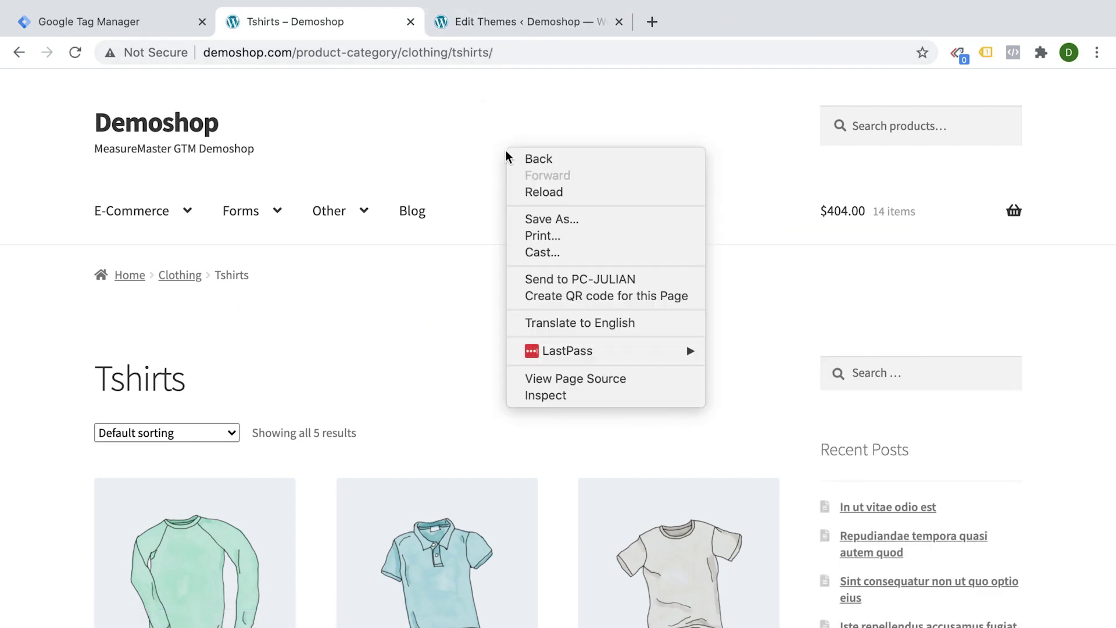
{"action": "left_click", "coordinate": [541, 379]}
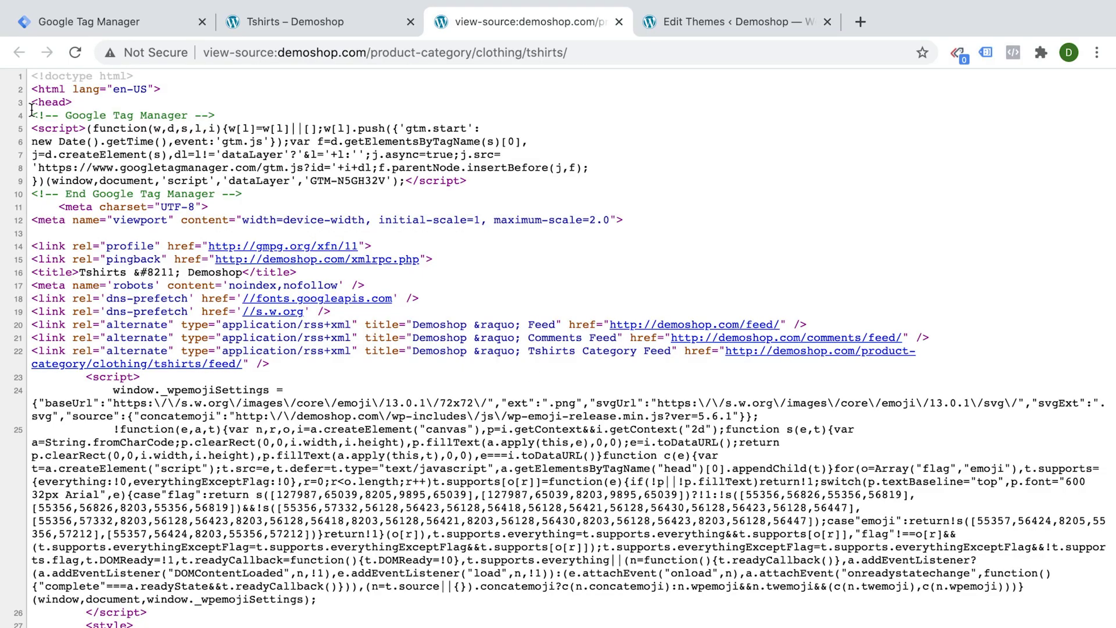
{"action": "left_click_drag", "start_coordinate": [30, 104], "coordinate": [446, 220]}
{"action": "scroll", "coordinate": [446, 219], "scroll_direction": "down", "scroll_amount": 2}
{"action": "scroll", "coordinate": [445, 220], "scroll_direction": "down", "scroll_amount": 20}
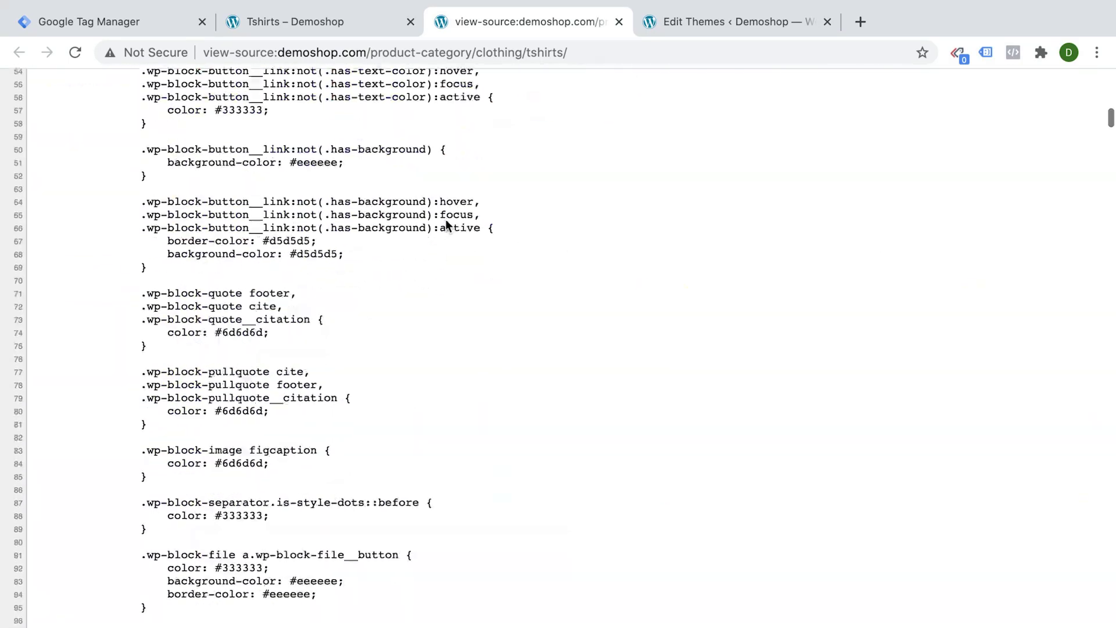
{"action": "scroll", "coordinate": [445, 218], "scroll_direction": "down", "scroll_amount": 20}
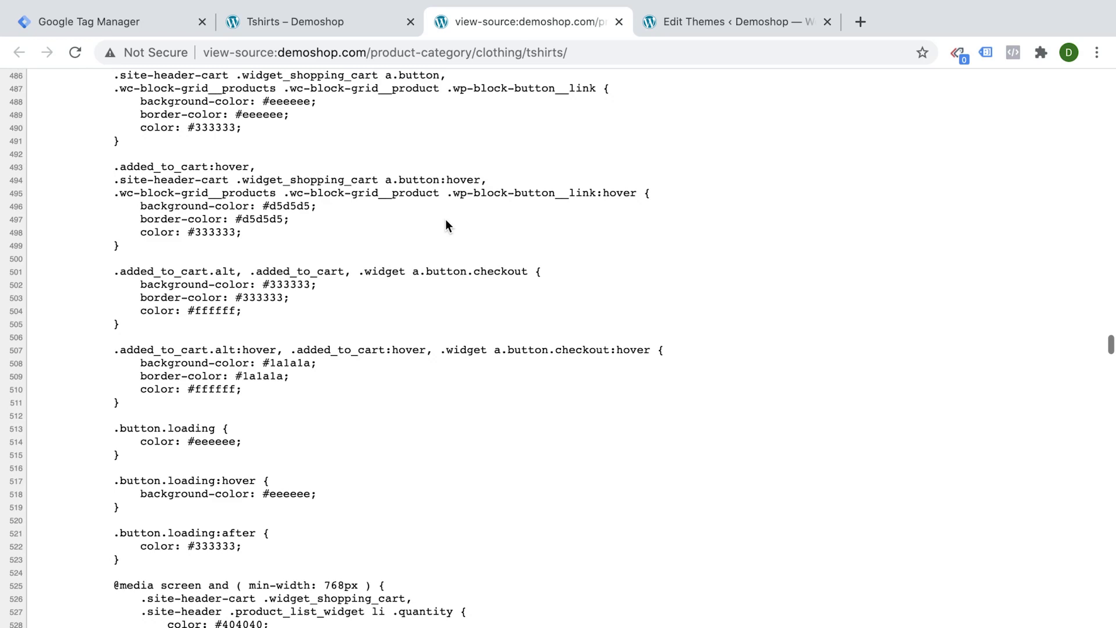
Search the source for 'tagm' to confirm the GTM noscript snippet, then return to the shop page
{"action": "key", "text": "ctrl+f"}
{"action": "type", "text": "tagm"}
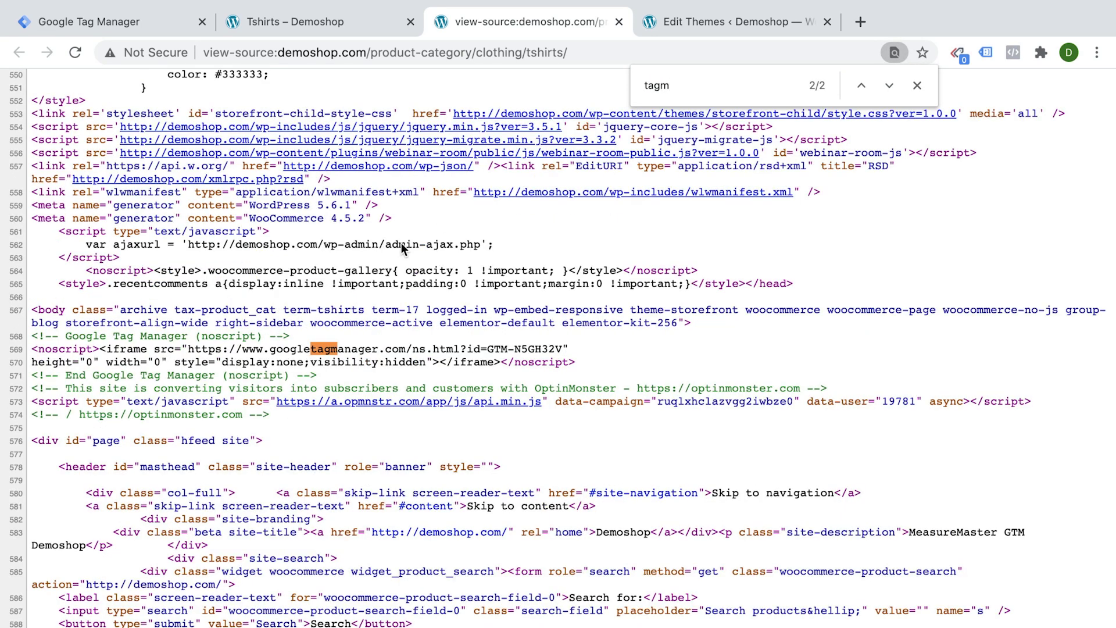
{"action": "left_click_drag", "start_coordinate": [32, 336], "coordinate": [585, 363]}
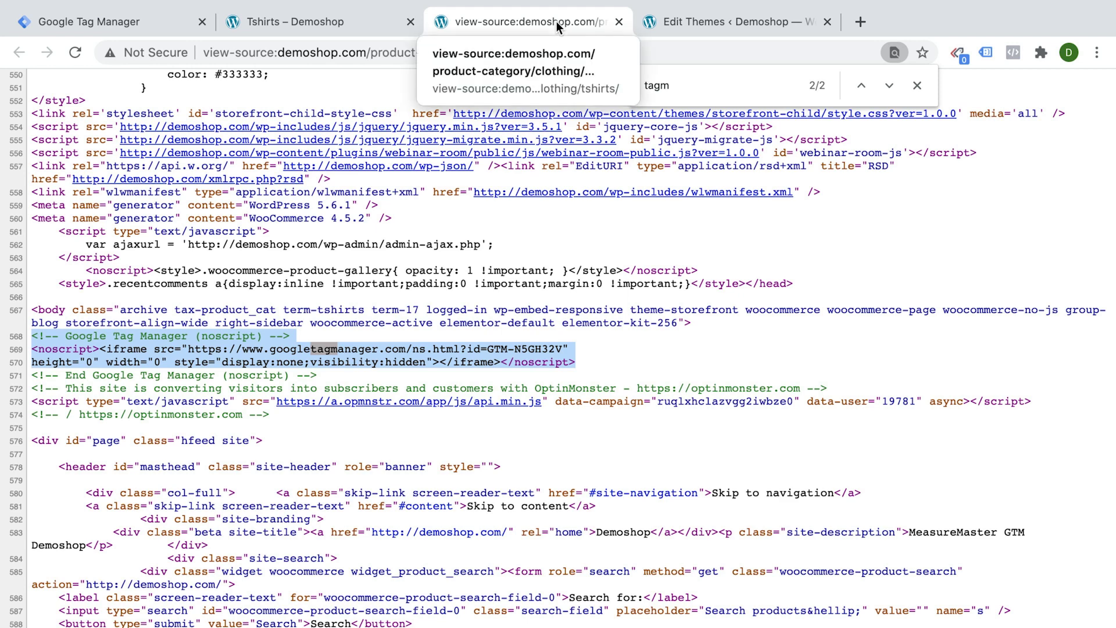
{"action": "left_click", "coordinate": [294, 21]}
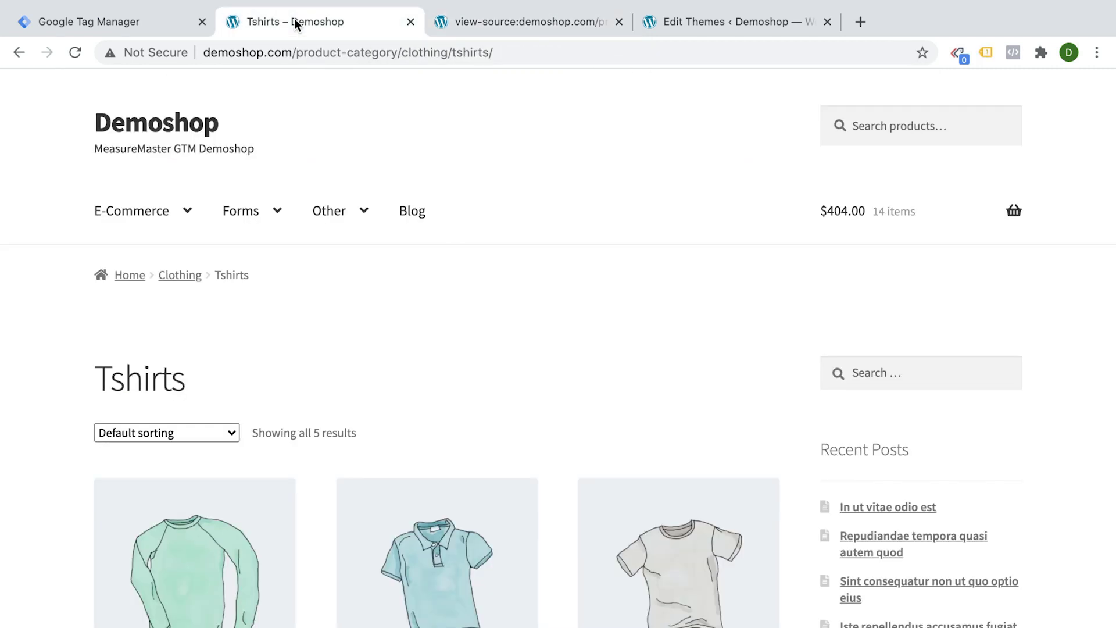
{"action": "left_click", "coordinate": [986, 54]}
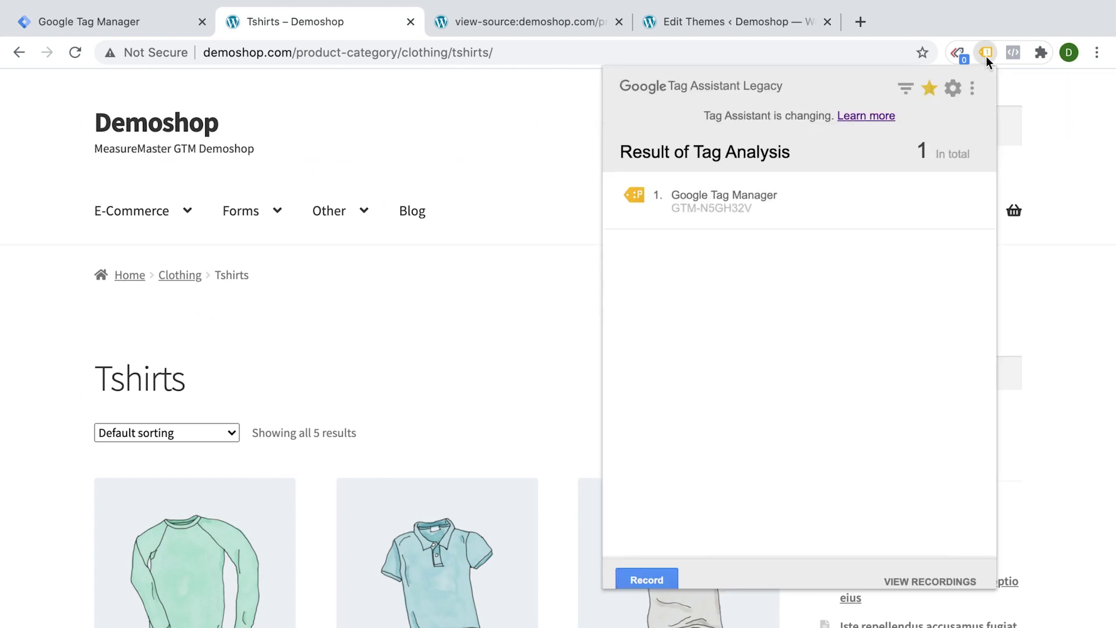
{"action": "left_click", "coordinate": [692, 203]}
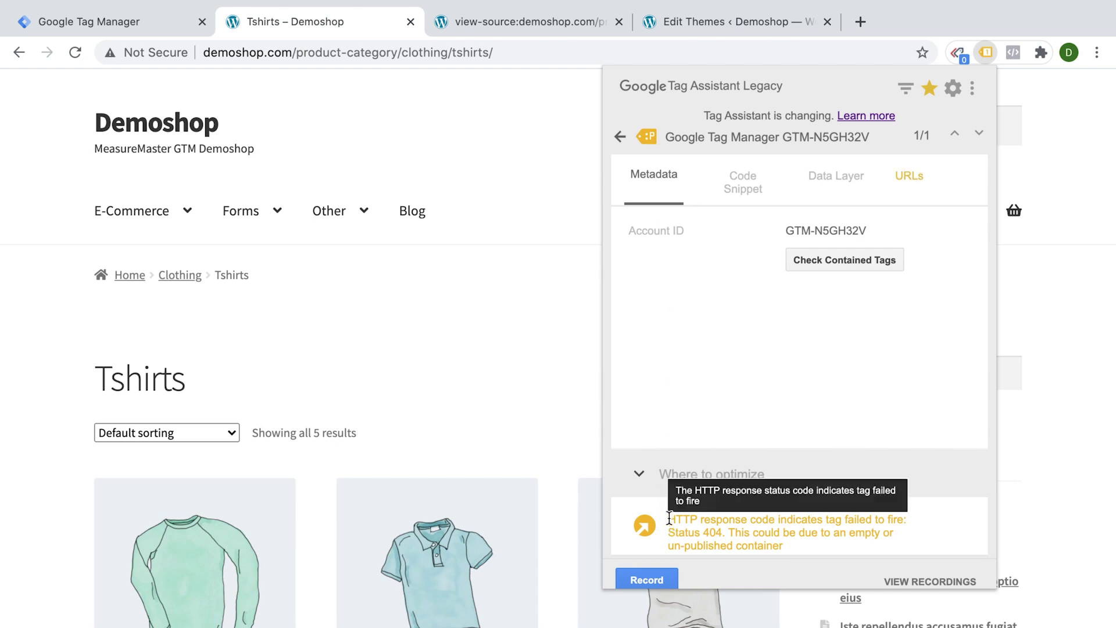
{"action": "left_click_drag", "start_coordinate": [669, 517], "coordinate": [725, 532]}
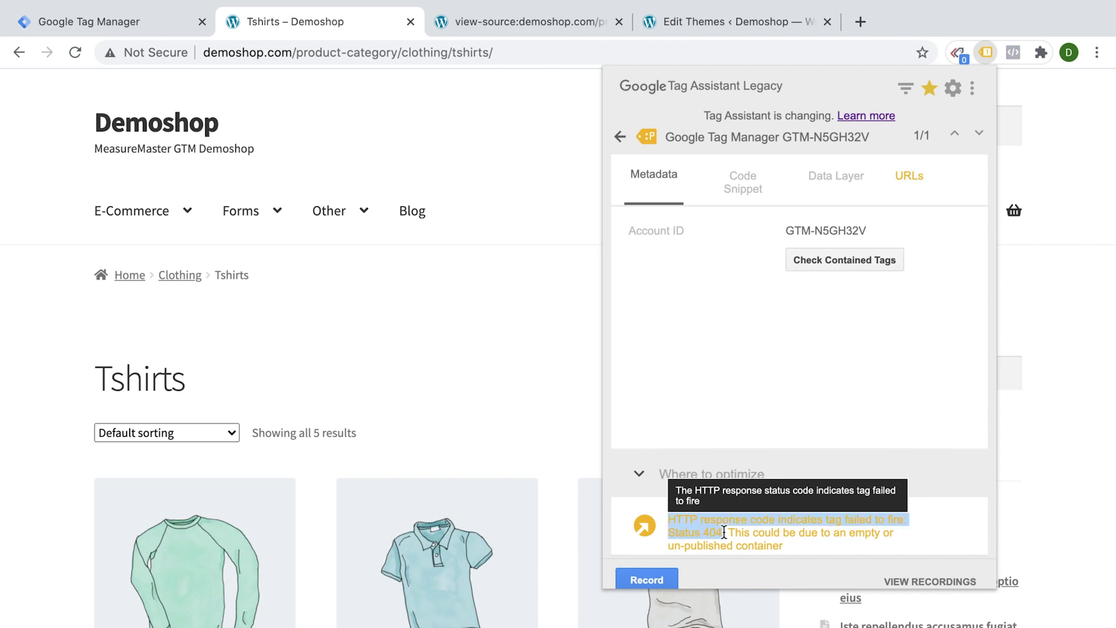
{"action": "left_click", "coordinate": [705, 337]}
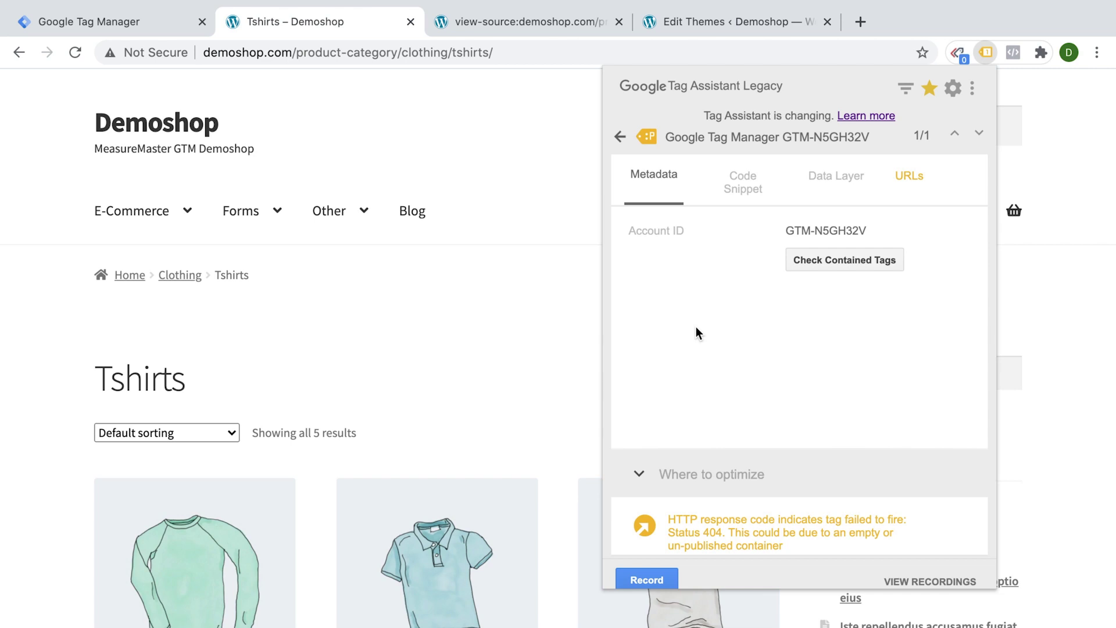
{"action": "left_click", "coordinate": [444, 277]}
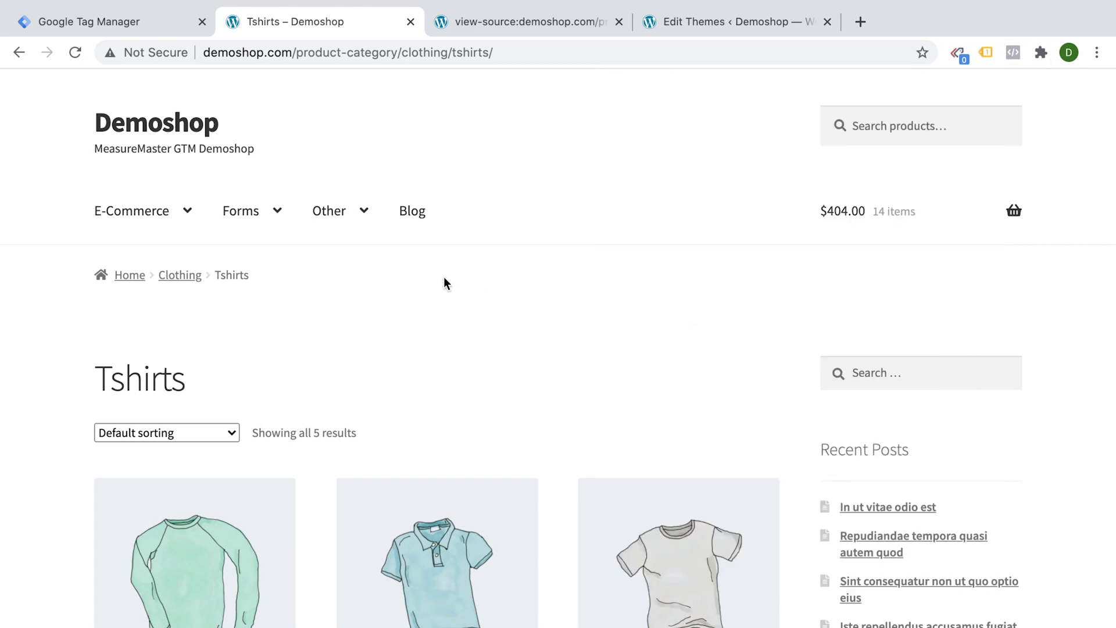
{"action": "left_click", "coordinate": [133, 13]}
Submit the demoshop.com workspace and publish it as a version named 'init'
{"action": "left_click", "coordinate": [42, 161]}
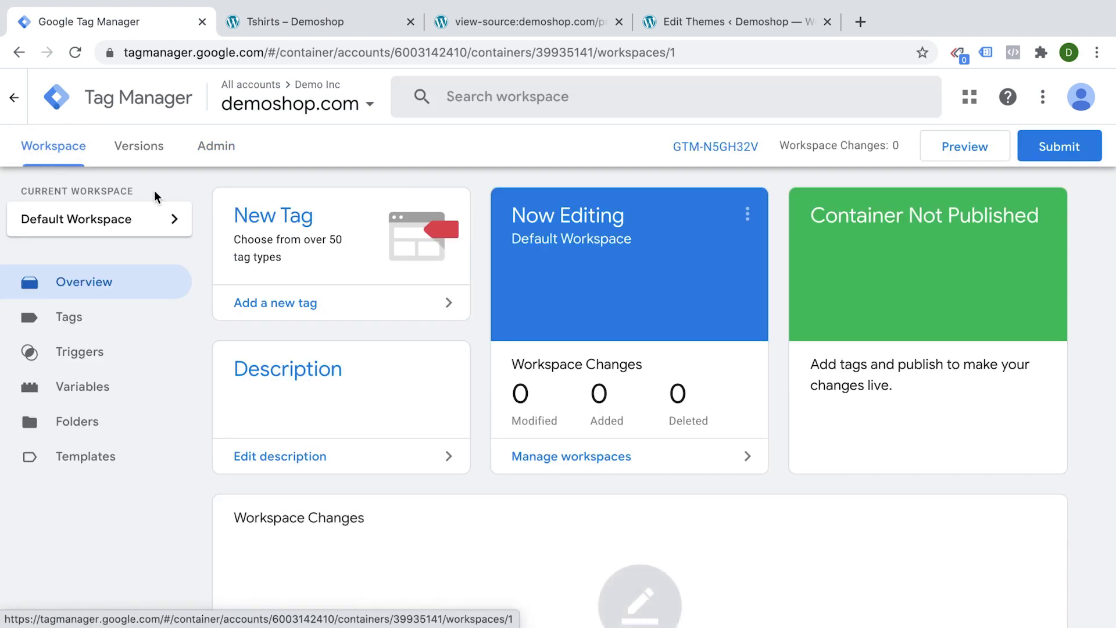
{"action": "left_click", "coordinate": [1078, 152]}
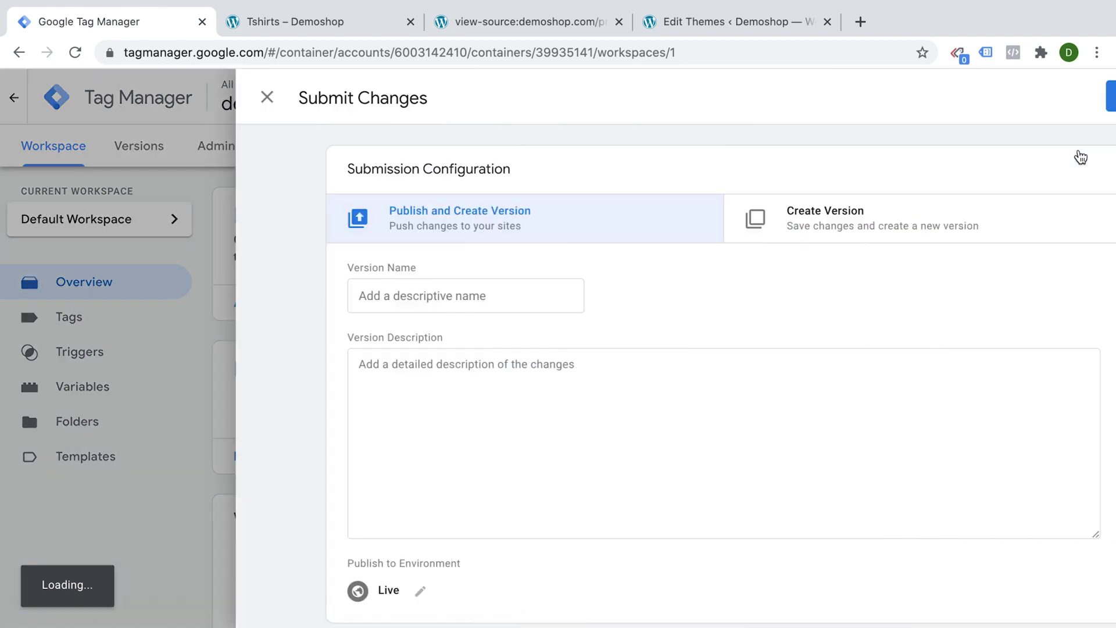
{"action": "left_click", "coordinate": [341, 300]}
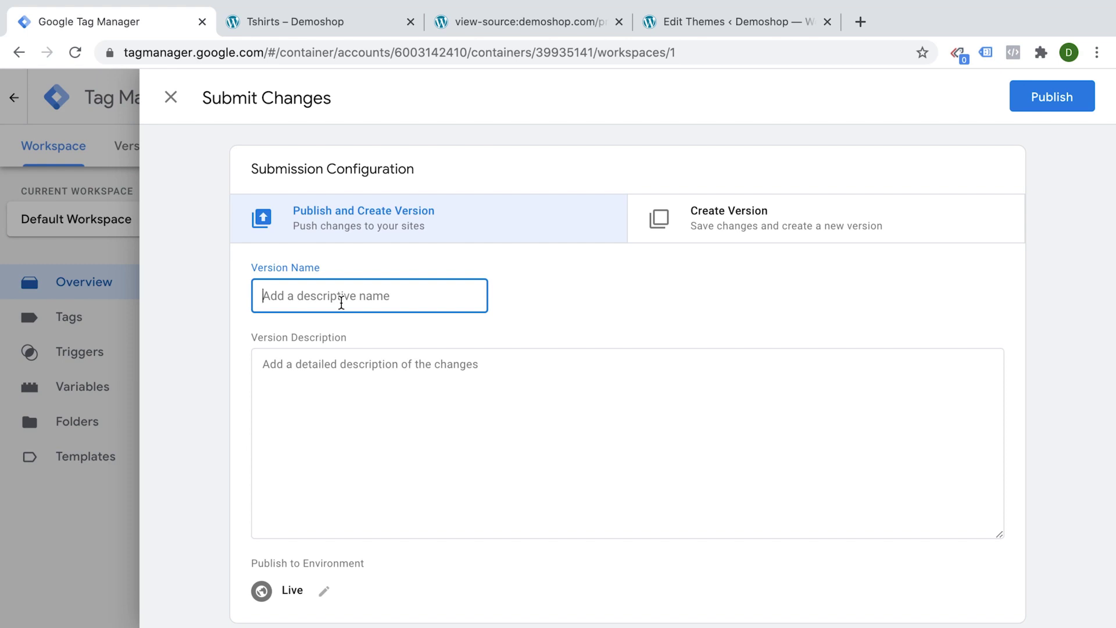
{"action": "type", "text": "init"}
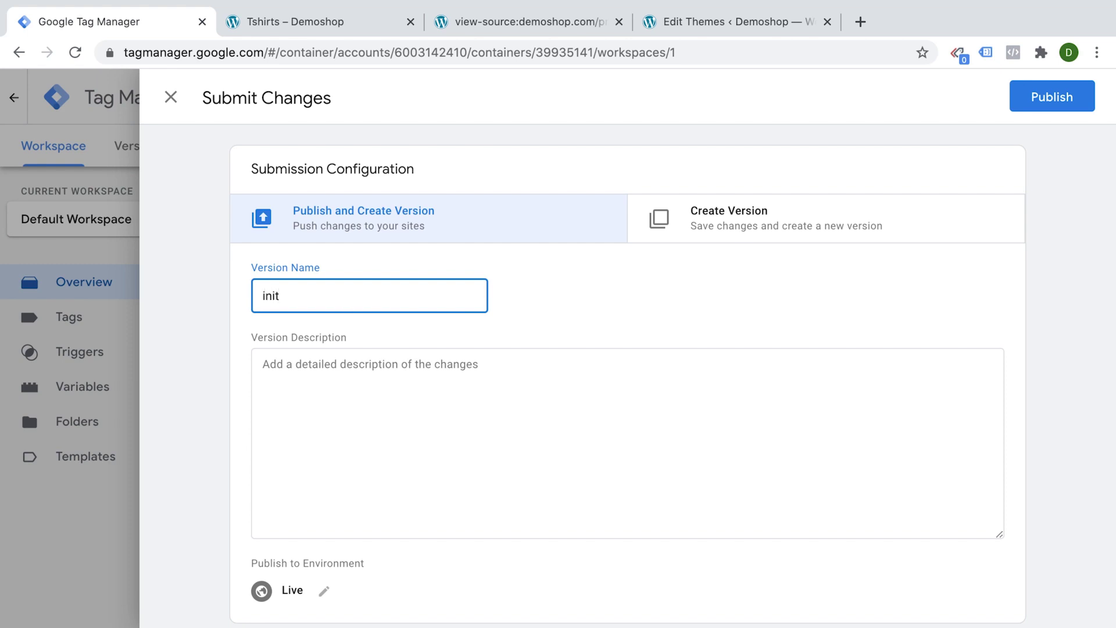
{"action": "left_click", "coordinate": [1048, 110]}
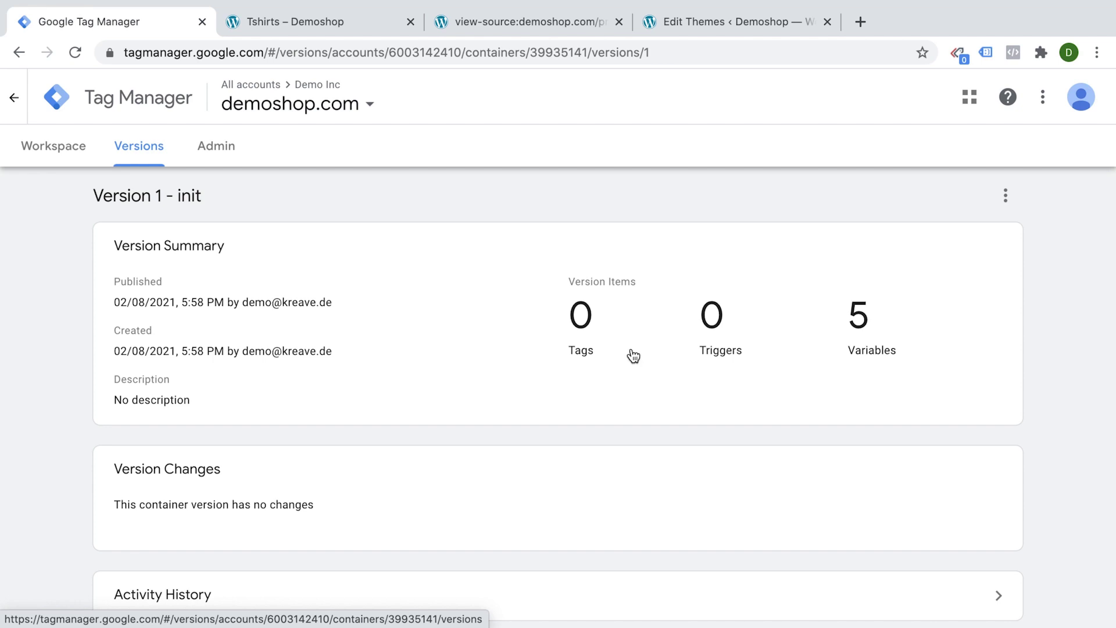
Reload the Tshirts page, confirm Tag Assistant Legacy detects GTM-N5GH32V, then return to the GTM workspace overview
{"action": "left_click", "coordinate": [305, 29]}
{"action": "left_click", "coordinate": [75, 52]}
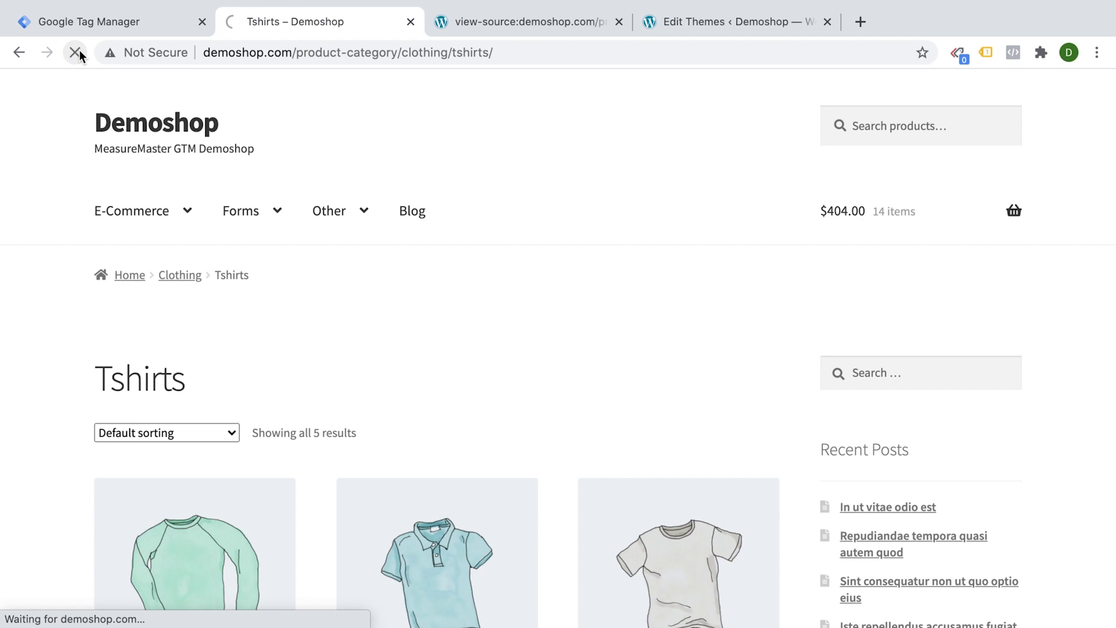
{"action": "left_click", "coordinate": [987, 54]}
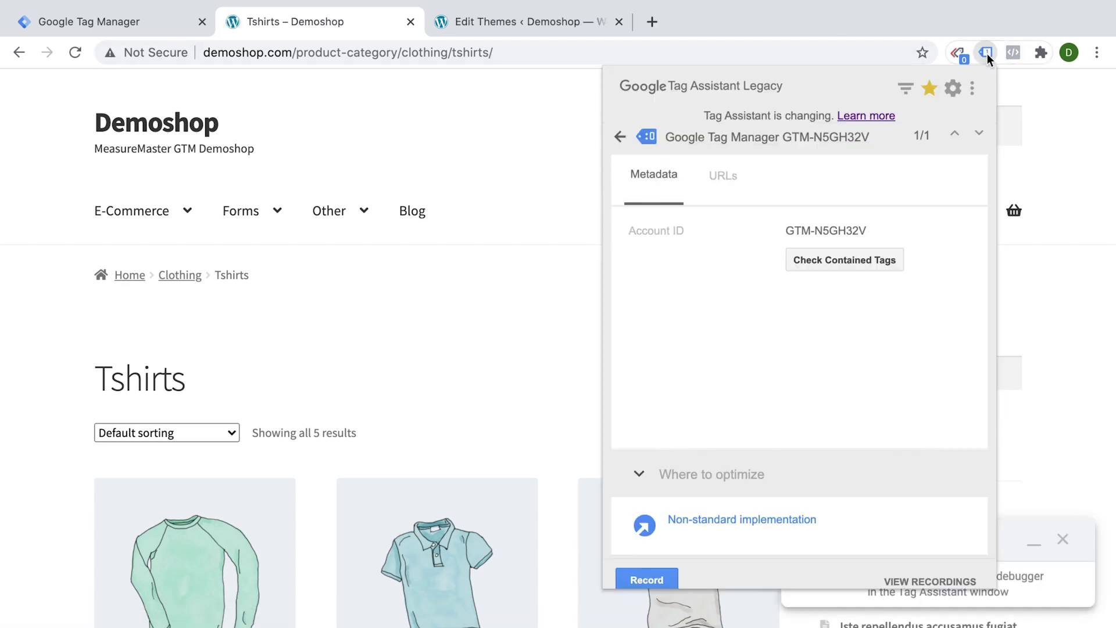
{"action": "left_click", "coordinate": [616, 136]}
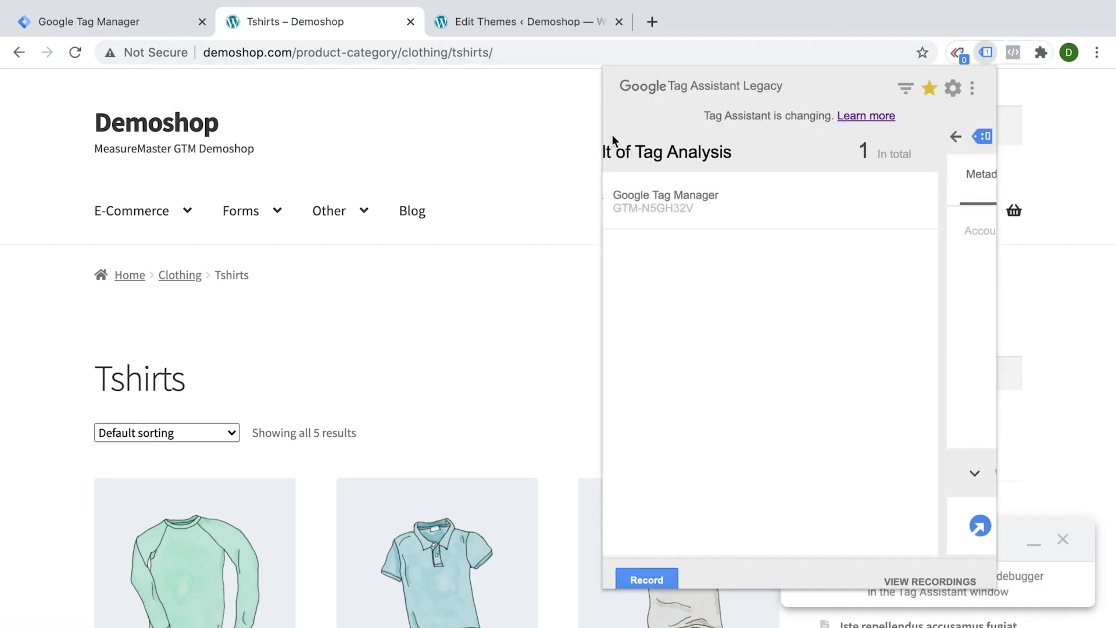
{"action": "left_click", "coordinate": [663, 208]}
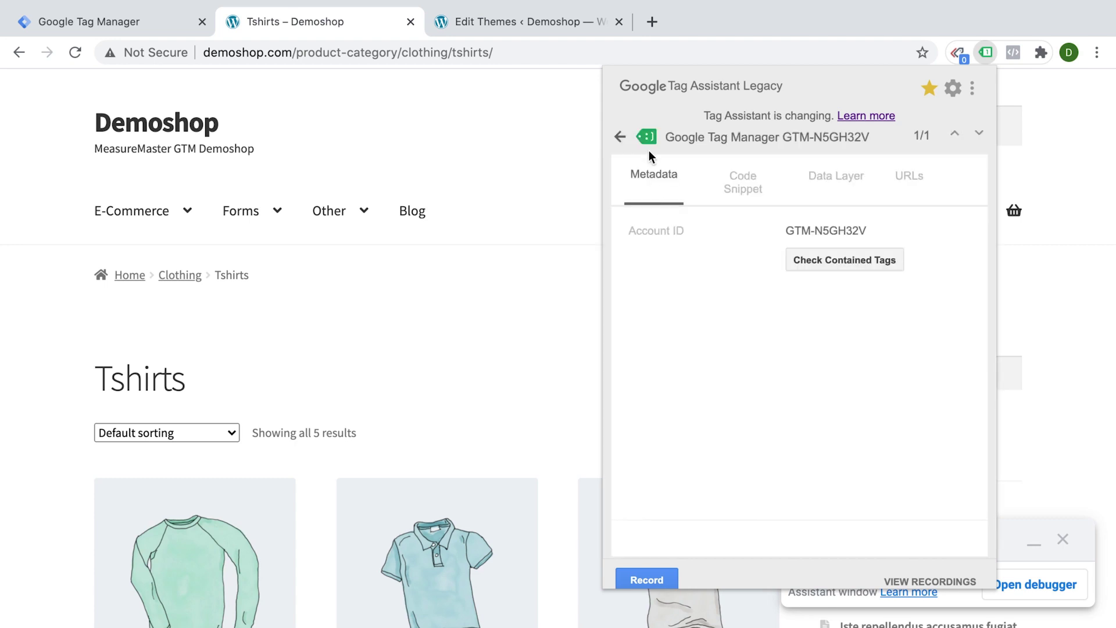
{"action": "left_click", "coordinate": [511, 134]}
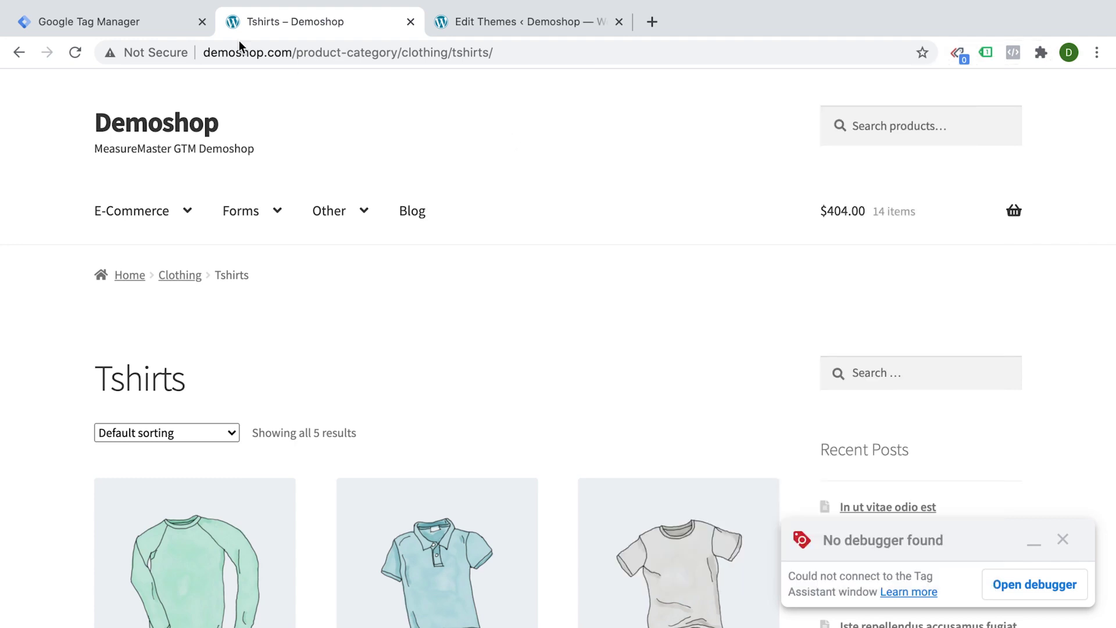
{"action": "left_click", "coordinate": [121, 19]}
{"action": "left_click", "coordinate": [43, 146]}
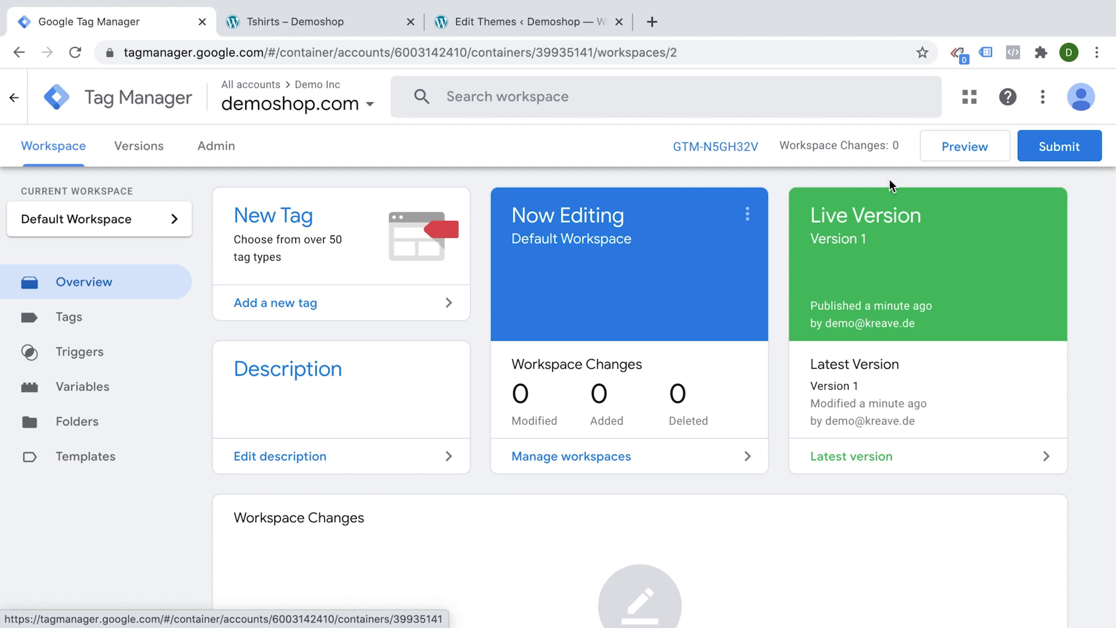
{"action": "left_click", "coordinate": [946, 160]}
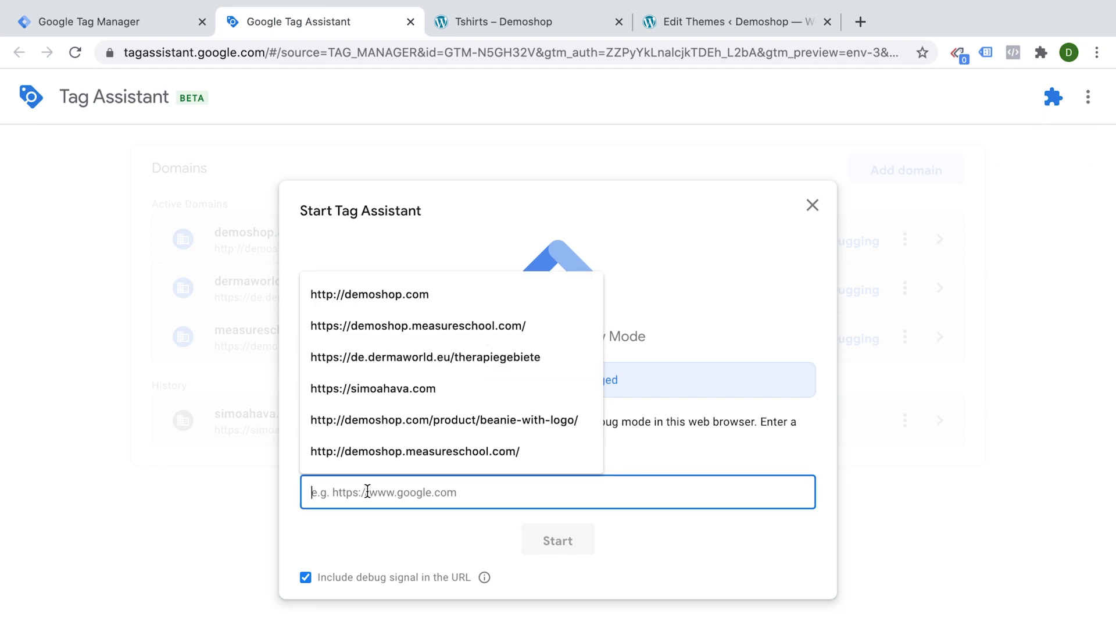
{"action": "left_click", "coordinate": [367, 299]}
{"action": "left_click", "coordinate": [580, 546]}
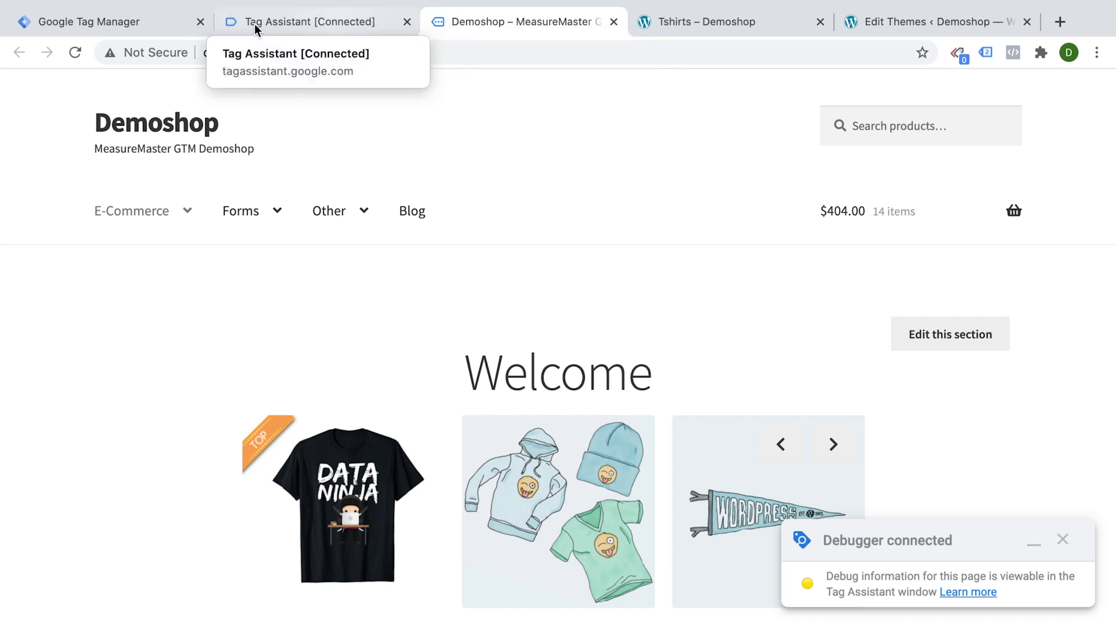
Check the home page load in the debugger, then open Clothing and check its entry
{"action": "left_click", "coordinate": [339, 29]}
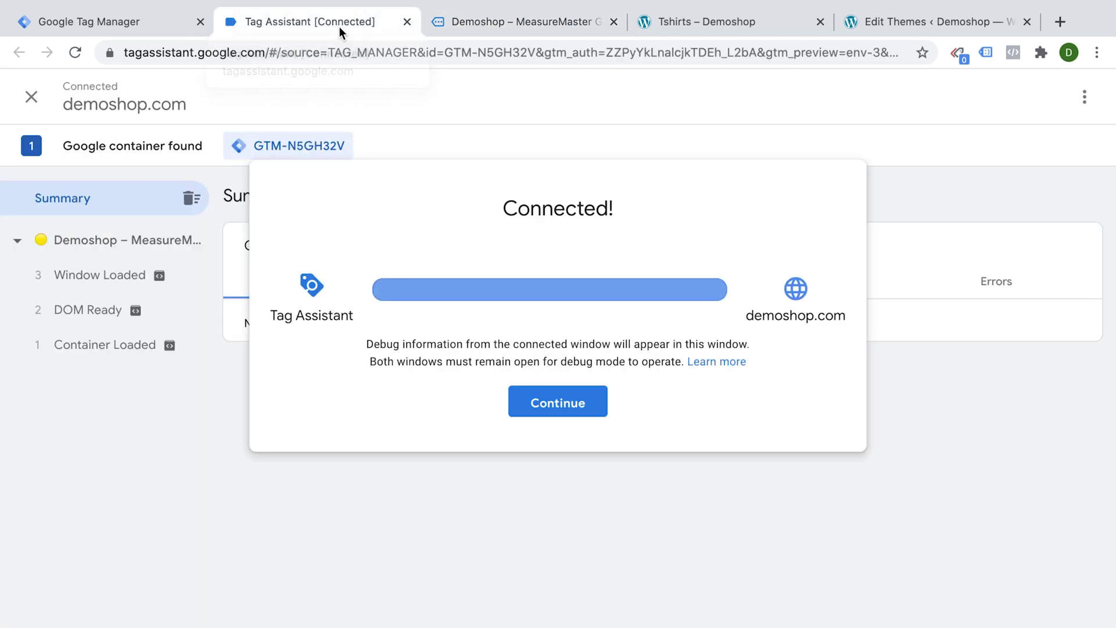
{"action": "left_click", "coordinate": [557, 402]}
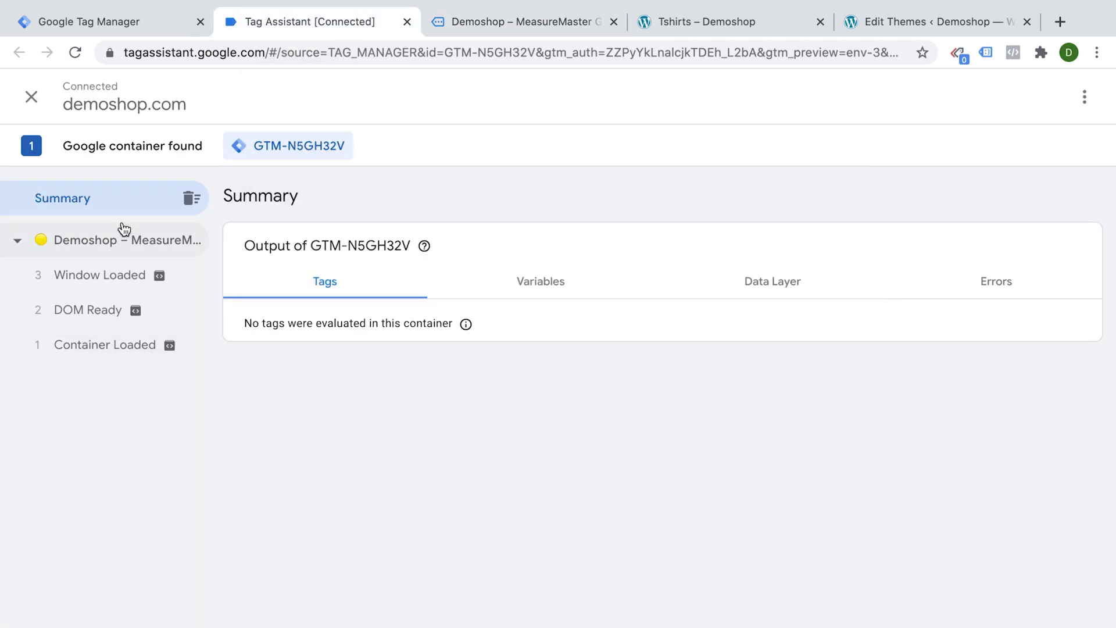
{"action": "left_click", "coordinate": [105, 243]}
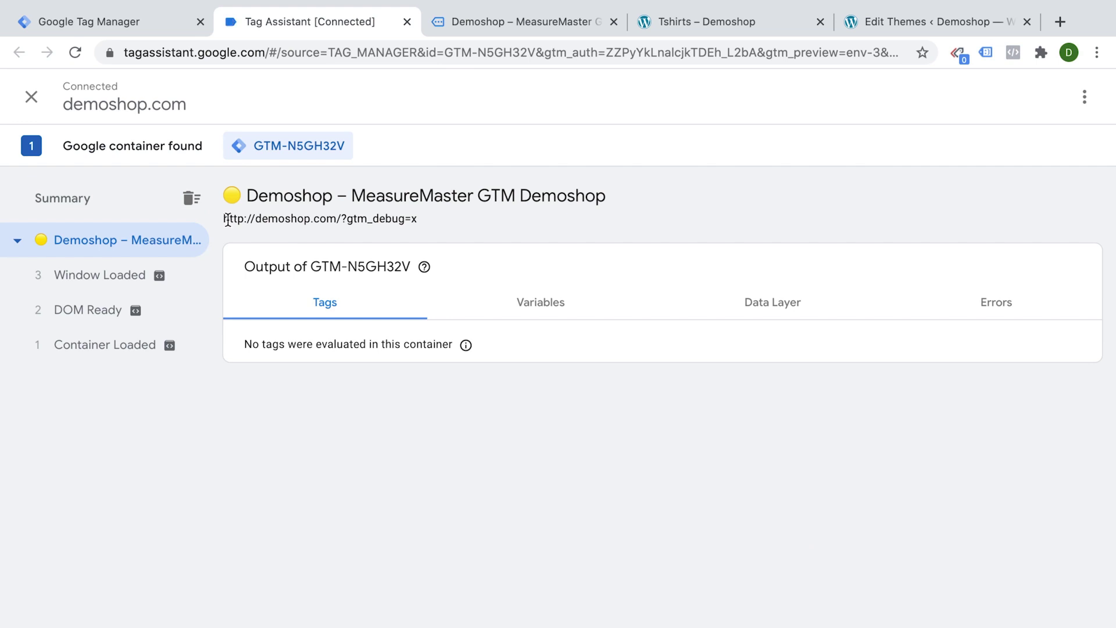
{"action": "left_click", "coordinate": [506, 24]}
{"action": "mouse_move", "coordinate": [133, 210]}
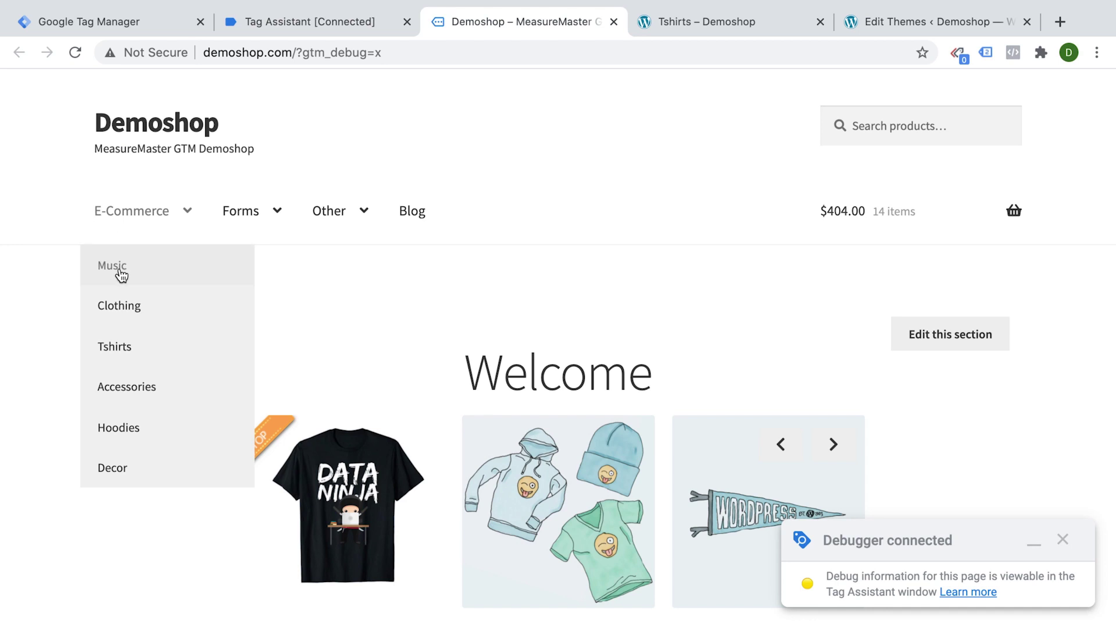
{"action": "left_click", "coordinate": [116, 303]}
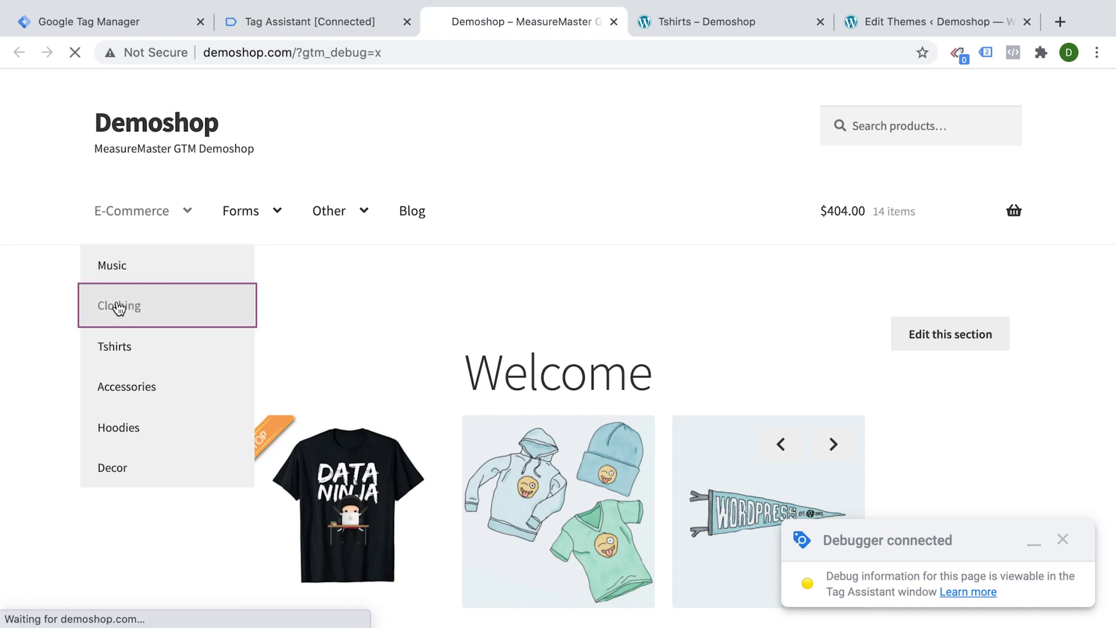
{"action": "left_click", "coordinate": [358, 20]}
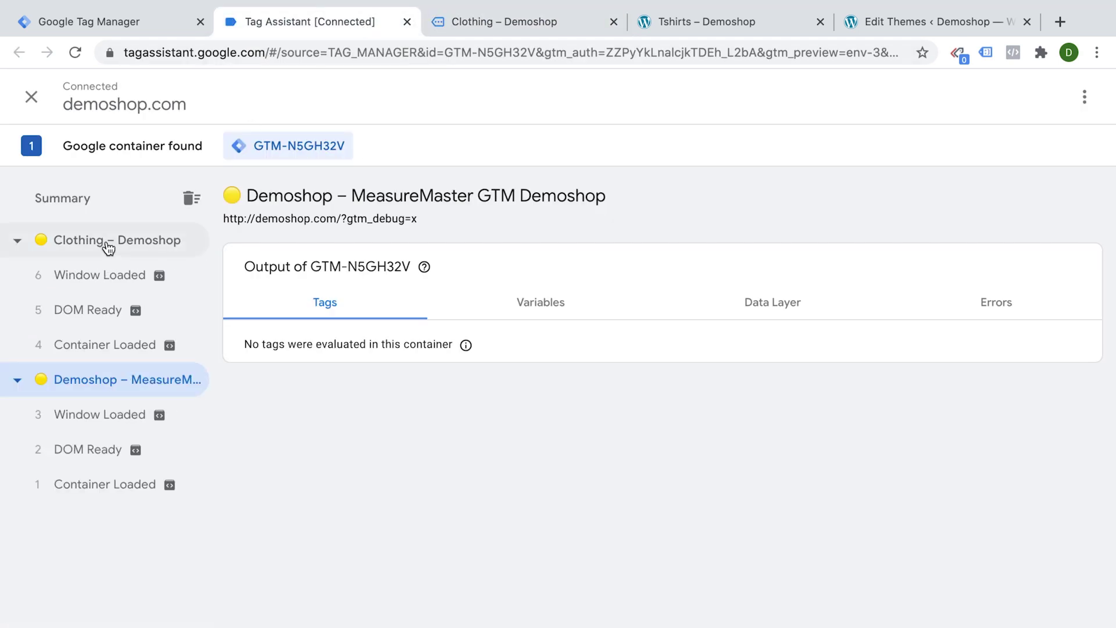
{"action": "left_click", "coordinate": [104, 243]}
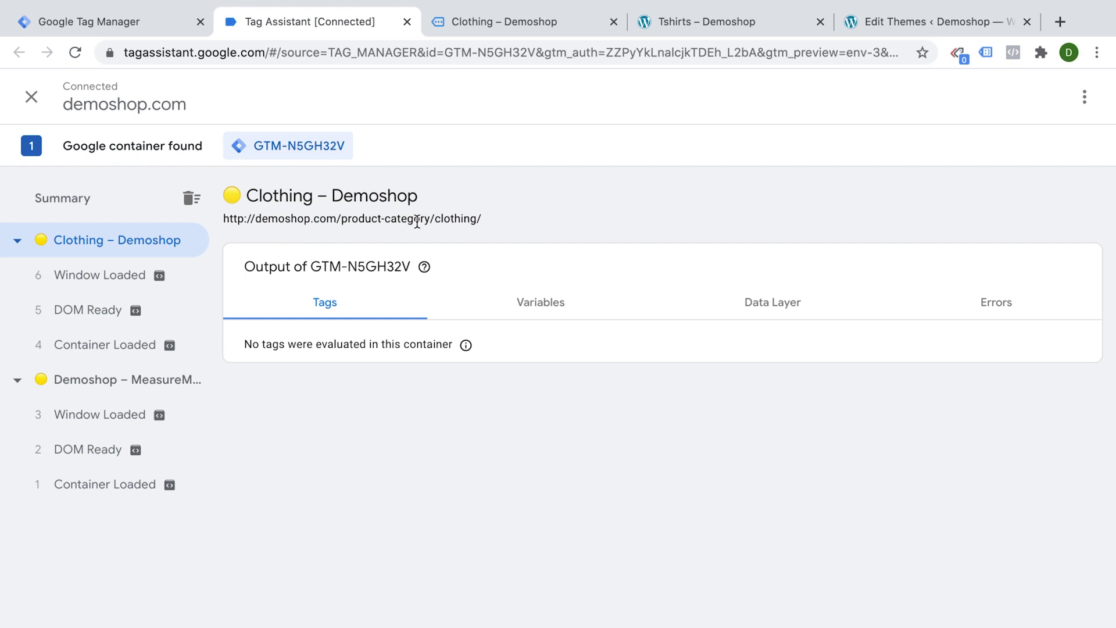
Open the Decor category page, check its debugger entry, and return to the Decor page
{"action": "left_click", "coordinate": [473, 22]}
{"action": "mouse_move", "coordinate": [238, 203]}
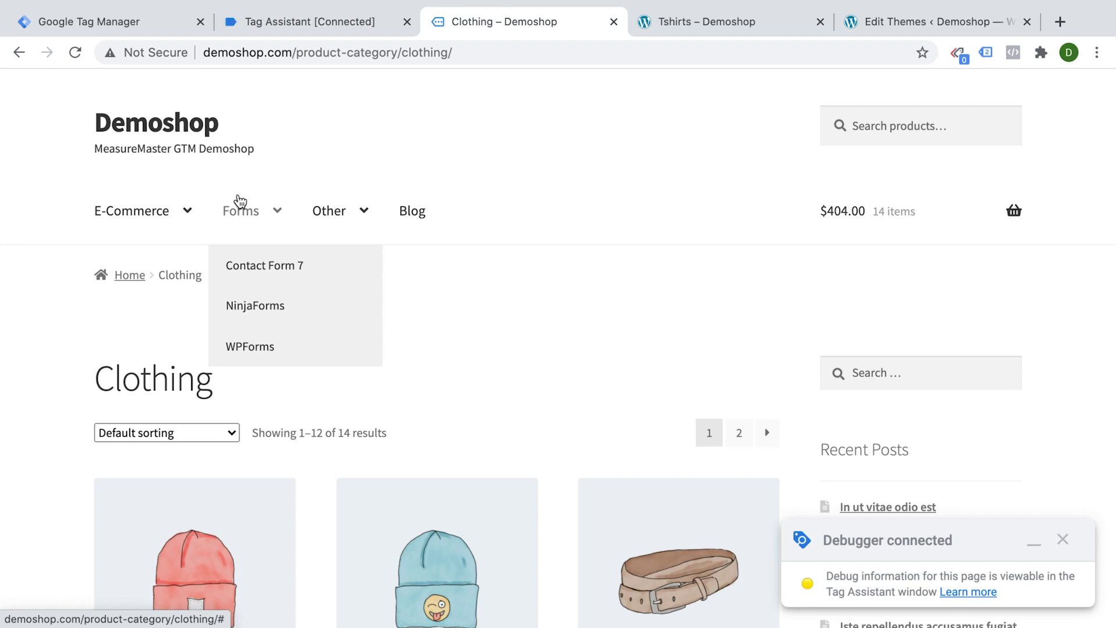
{"action": "mouse_move", "coordinate": [170, 219]}
{"action": "left_click", "coordinate": [126, 460]}
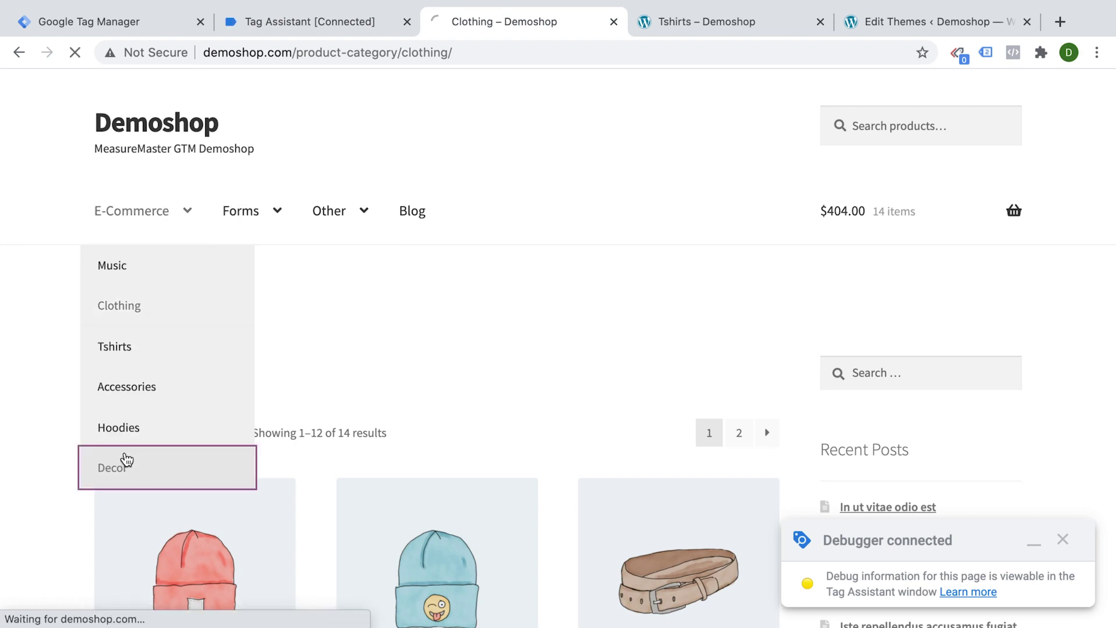
{"action": "left_click", "coordinate": [290, 20]}
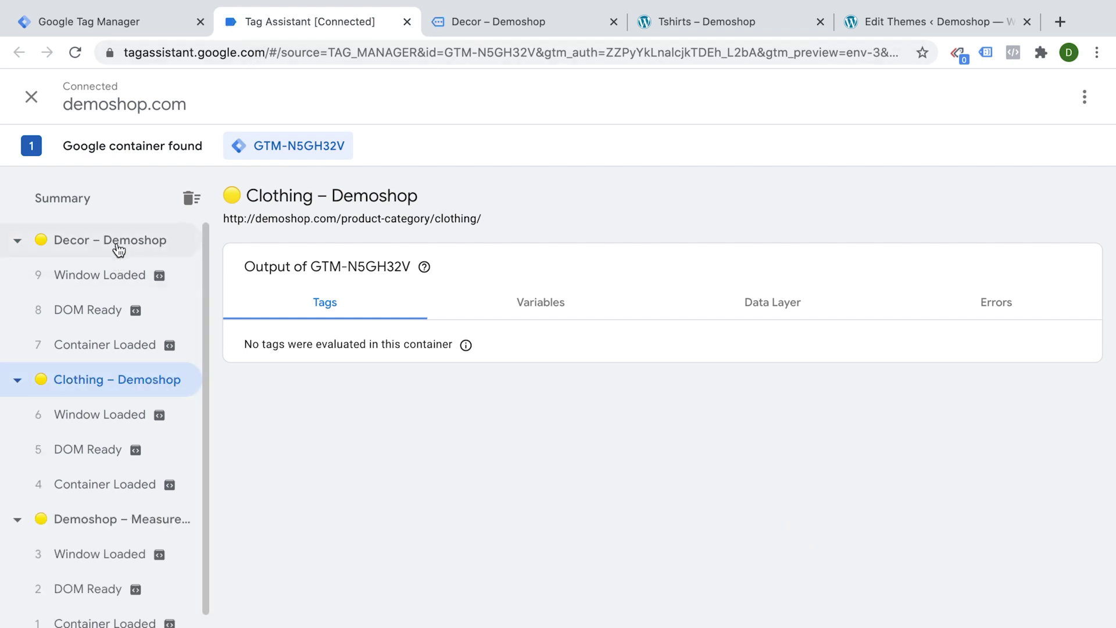
{"action": "left_click", "coordinate": [119, 249]}
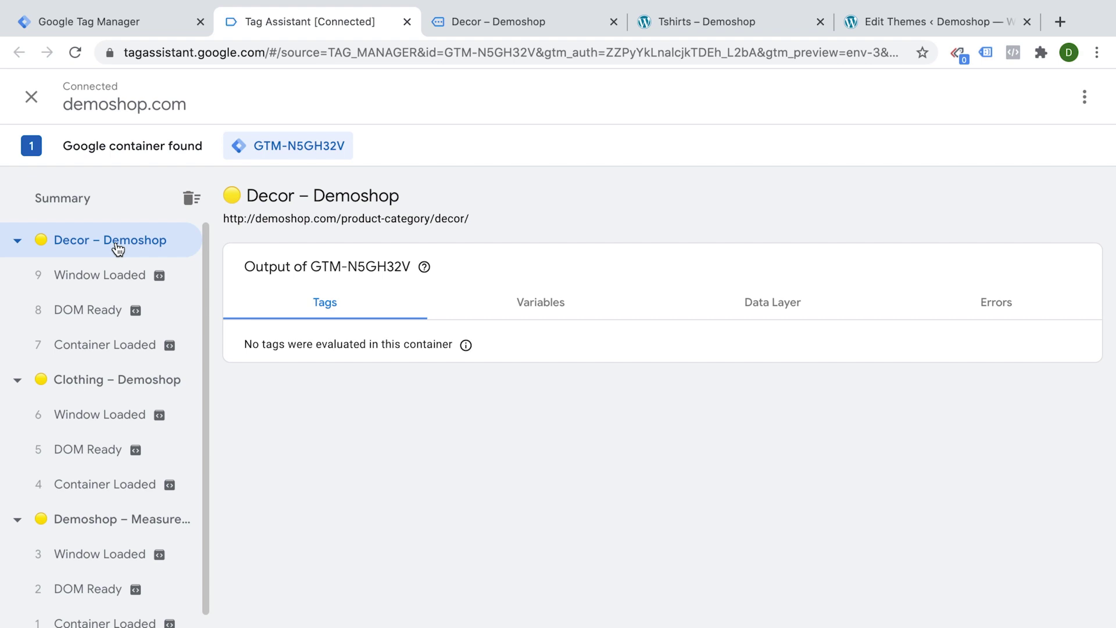
{"action": "left_click", "coordinate": [509, 25]}
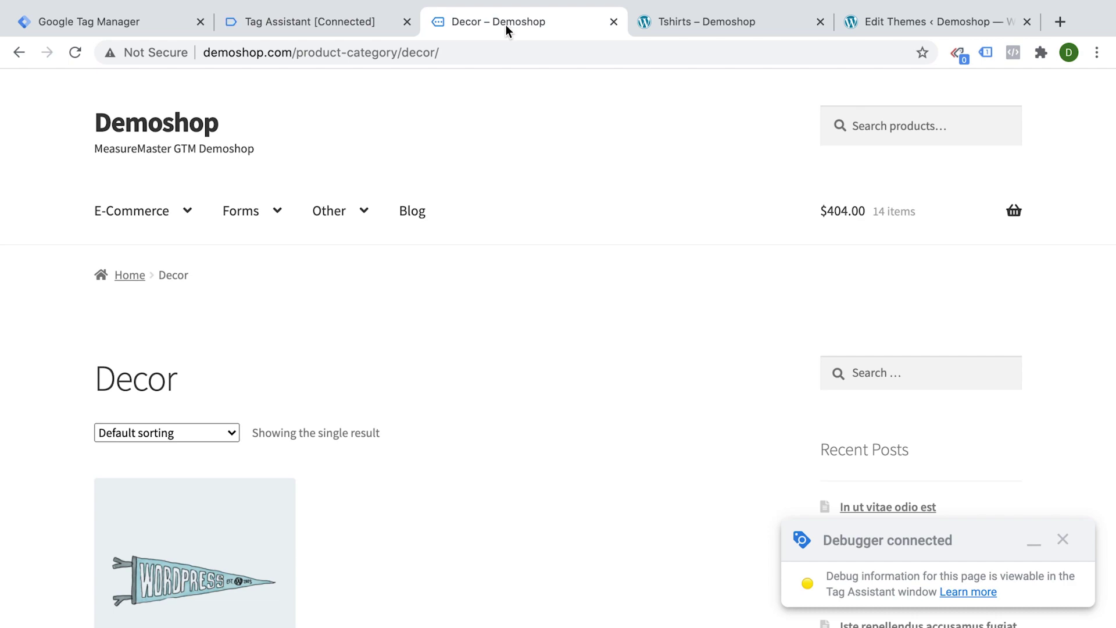
Stop debugging in Tag Assistant and close its browser tab
{"action": "left_click", "coordinate": [367, 25]}
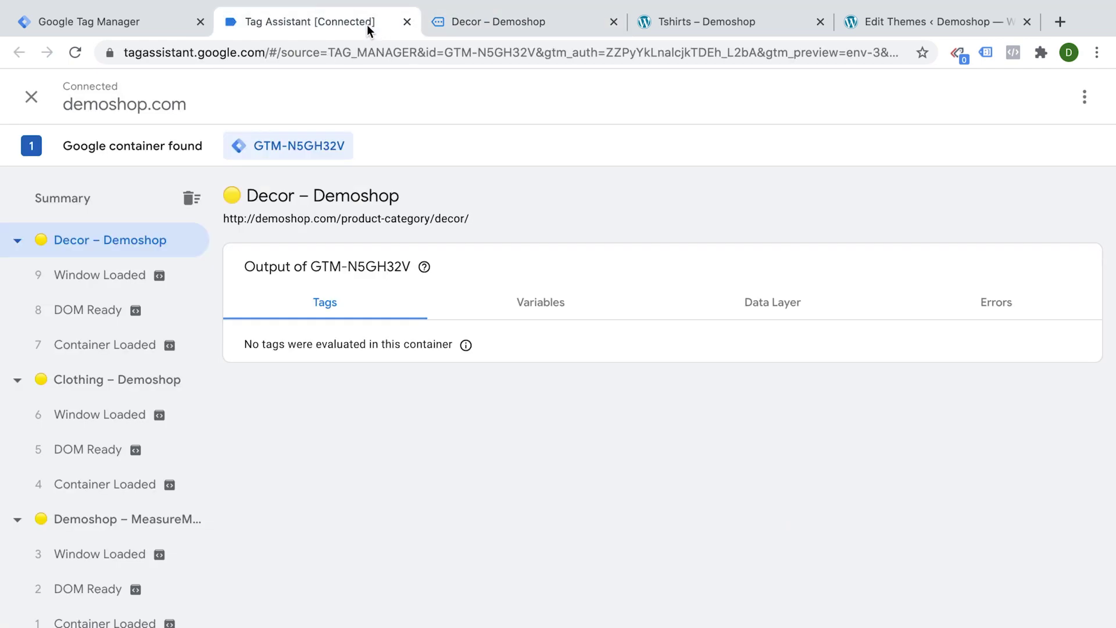
{"action": "left_click", "coordinate": [30, 98]}
{"action": "left_click", "coordinate": [742, 341]}
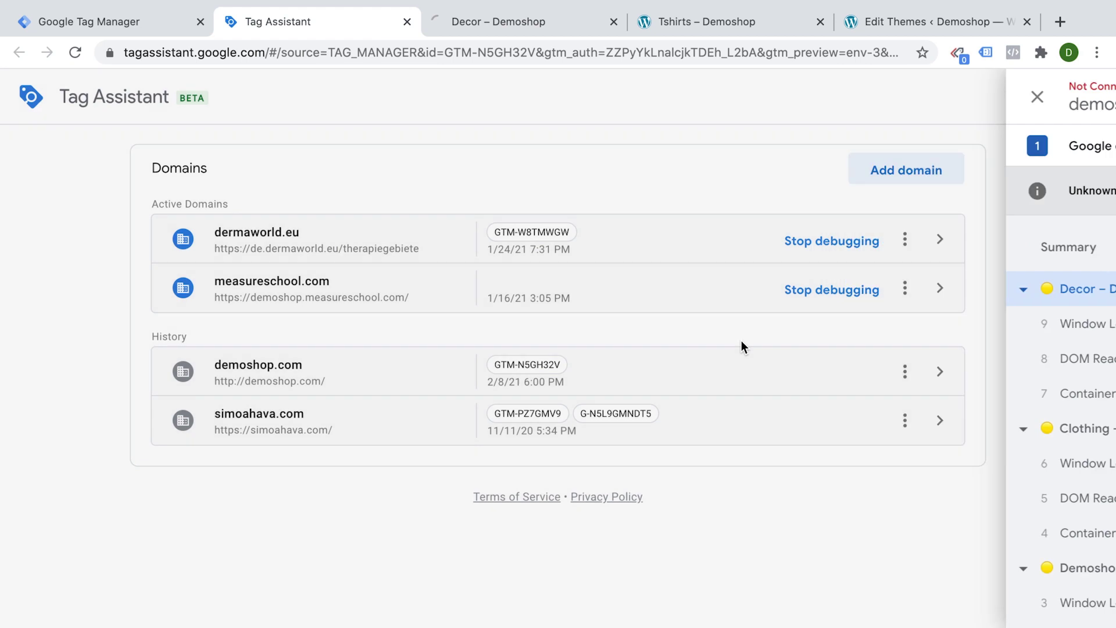
{"action": "left_click", "coordinate": [406, 22]}
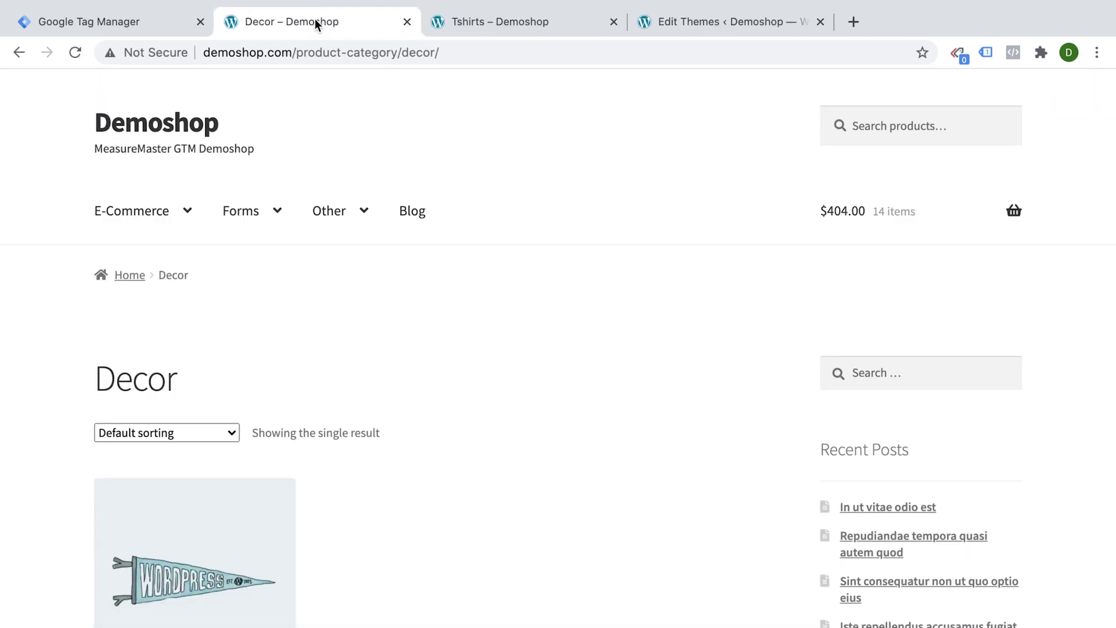